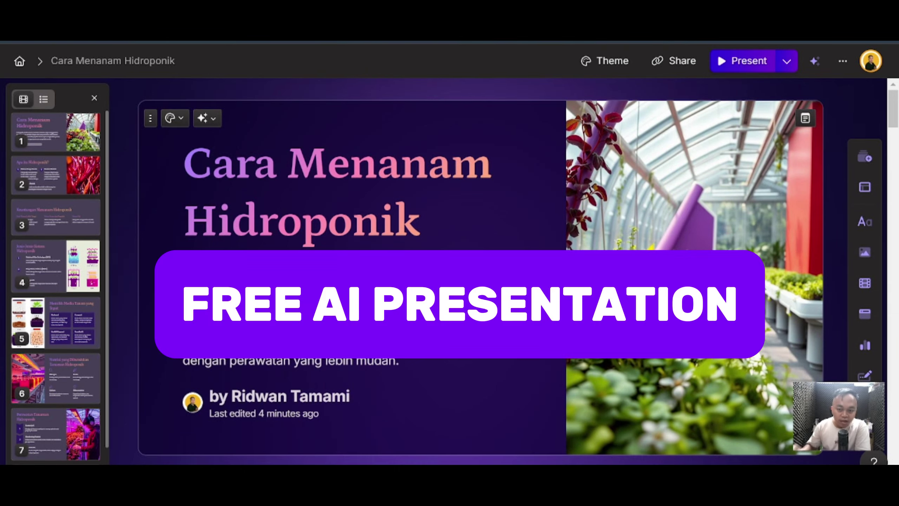
# - Scroll the dashboard sidebar down to the credits section showing 280 credits
pyautogui.scroll(-5, 371, 212)
pyautogui.scroll(-5, 371, 213)
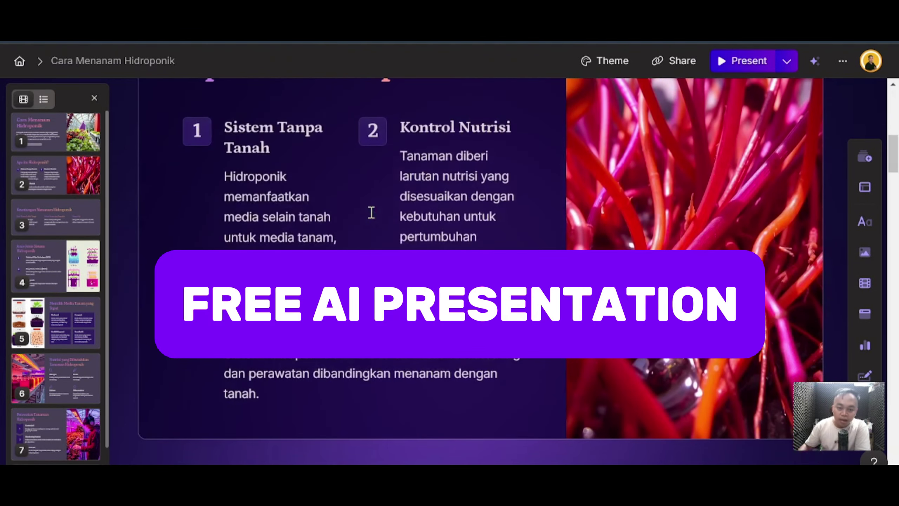
pyautogui.scroll(-5, 371, 213)
pyautogui.scroll(-5, 371, 212)
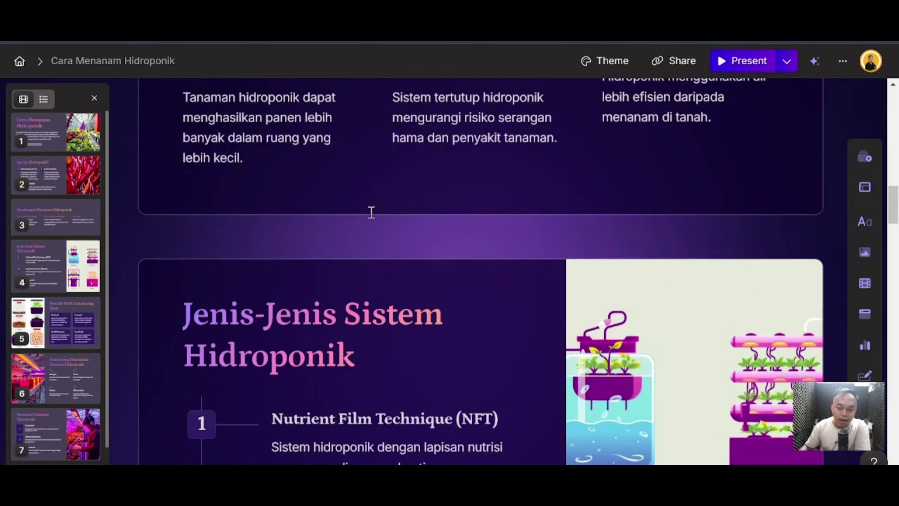
pyautogui.scroll(-5, 370, 210)
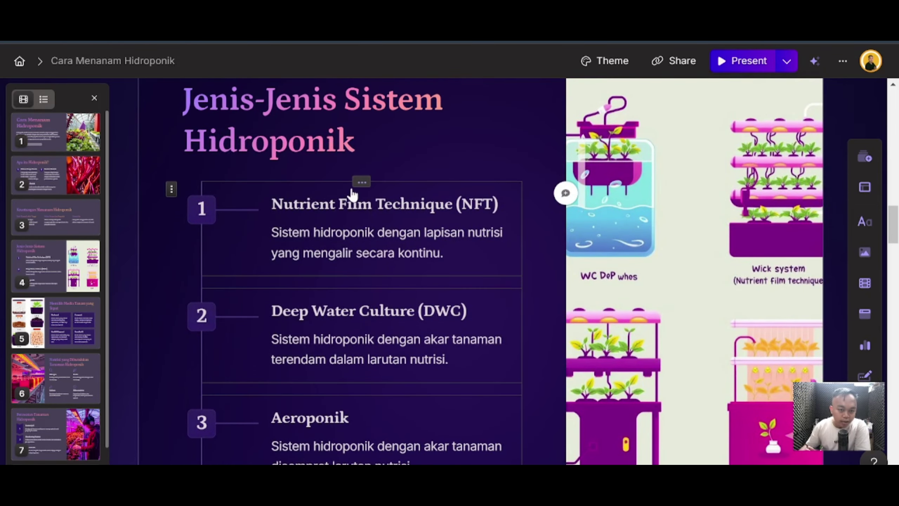
pyautogui.scroll(-2, 433, 216)
pyautogui.scroll(-2, 434, 217)
pyautogui.scroll(-5, 634, 226)
pyautogui.scroll(-3, 618, 227)
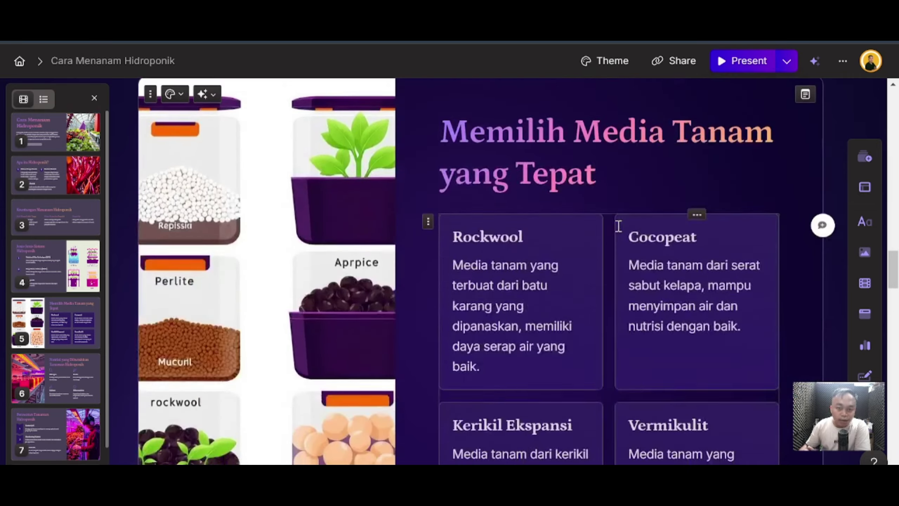
pyautogui.scroll(-3, 618, 225)
pyautogui.scroll(-5, 404, 234)
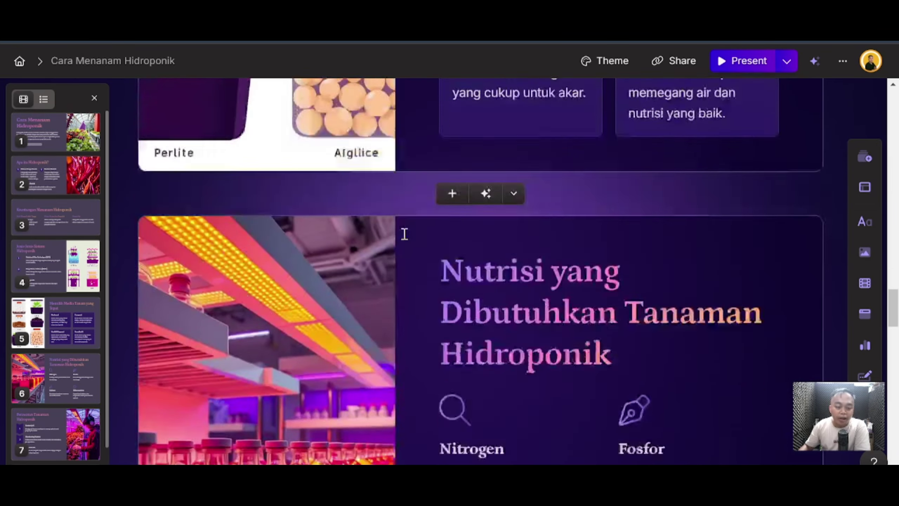
pyautogui.scroll(-5, 404, 233)
pyautogui.scroll(-5, 403, 233)
pyautogui.scroll(-5, 404, 234)
pyautogui.scroll(-5, 405, 234)
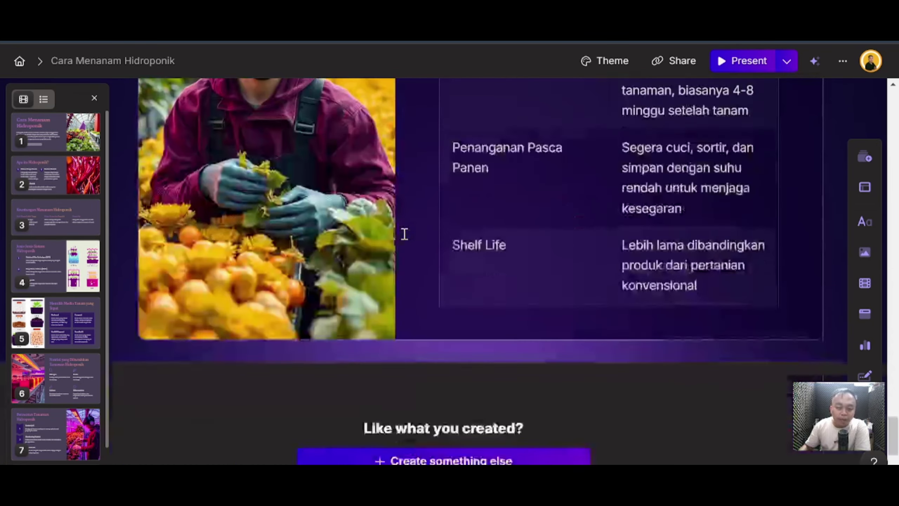
pyautogui.scroll(-3, 405, 234)
pyautogui.scroll(5, 405, 234)
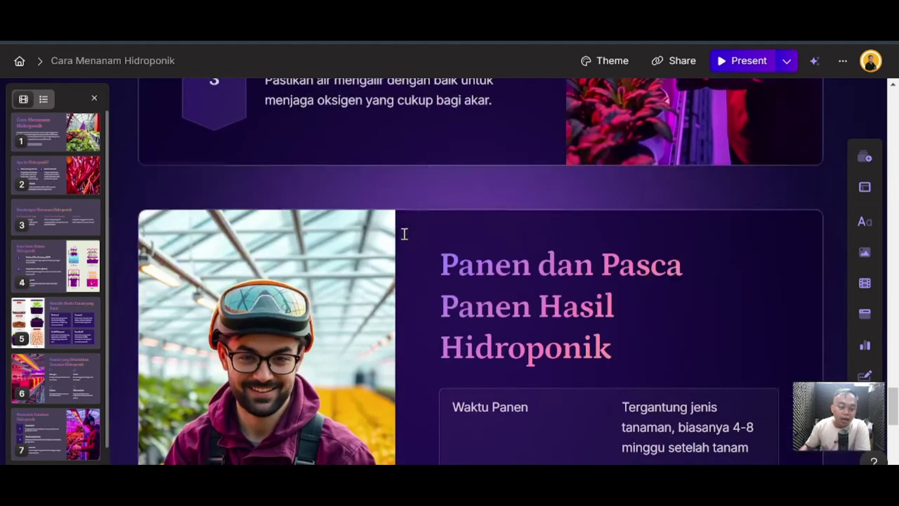
pyautogui.scroll(5, 405, 234)
pyautogui.scroll(5, 404, 234)
pyautogui.scroll(5, 404, 234)
pyautogui.scroll(5, 405, 234)
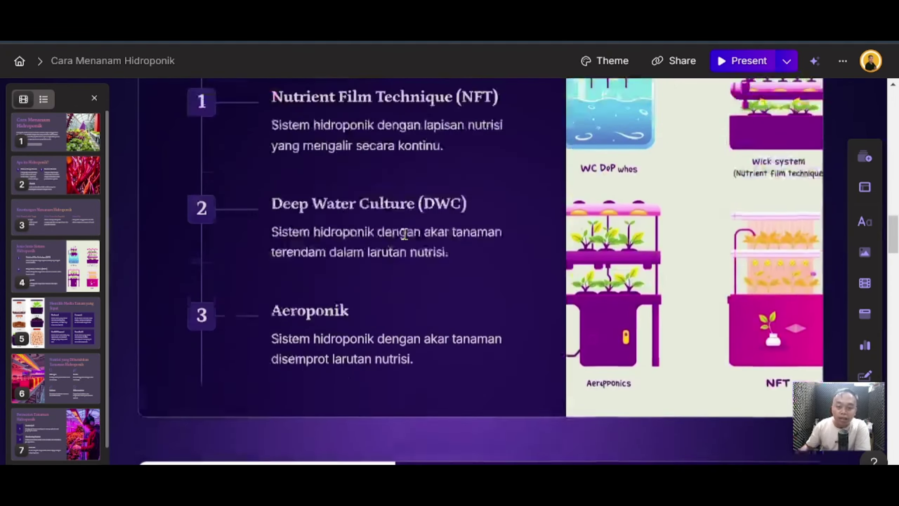
pyautogui.scroll(5, 405, 234)
pyautogui.scroll(5, 405, 234)
pyautogui.scroll(5, 405, 234)
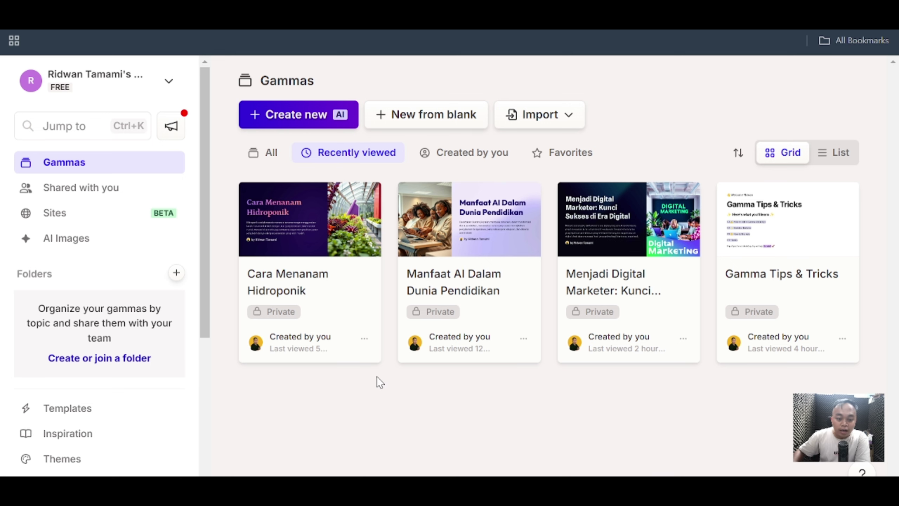
pyautogui.scroll(-5, 130, 368)
pyautogui.scroll(-3, 127, 369)
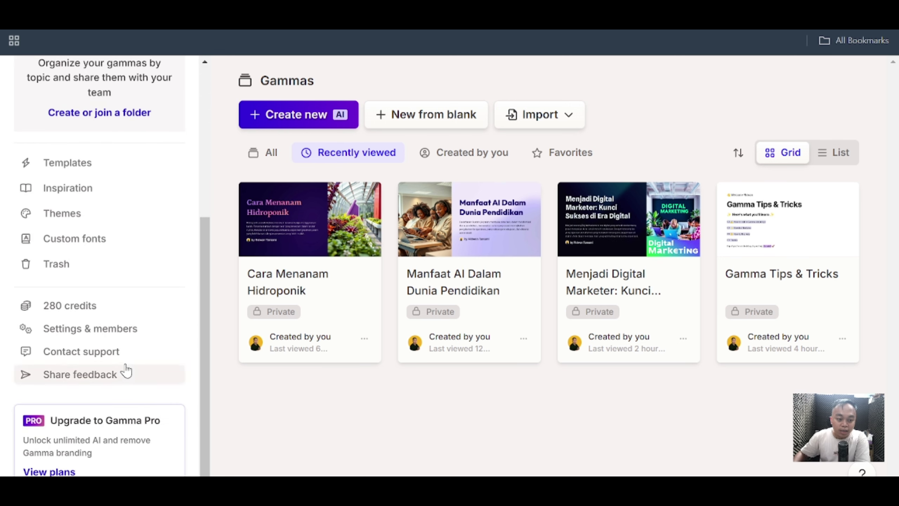
pyautogui.click(91, 313)
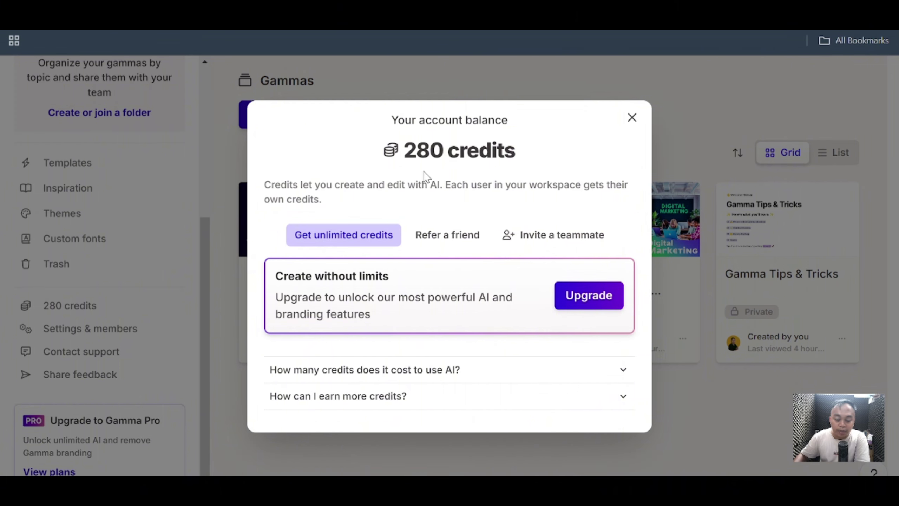
pyautogui.click(450, 236)
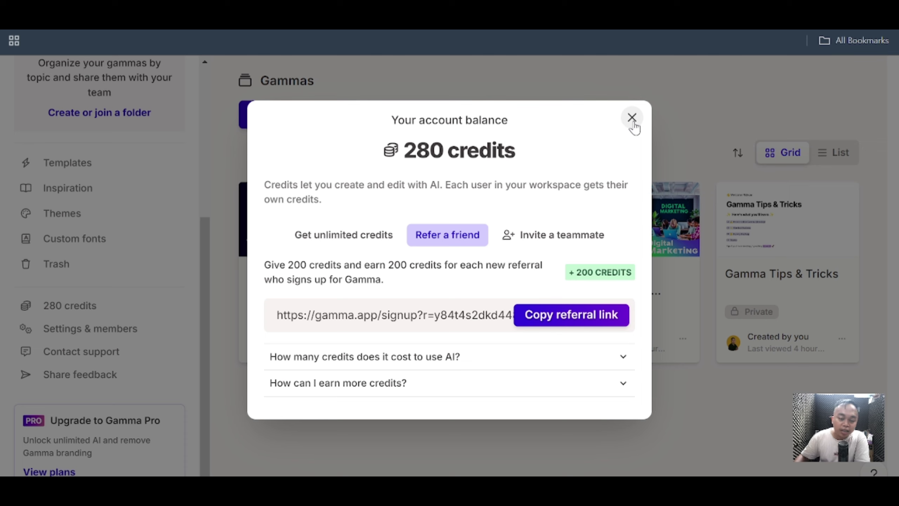
pyautogui.click(632, 118)
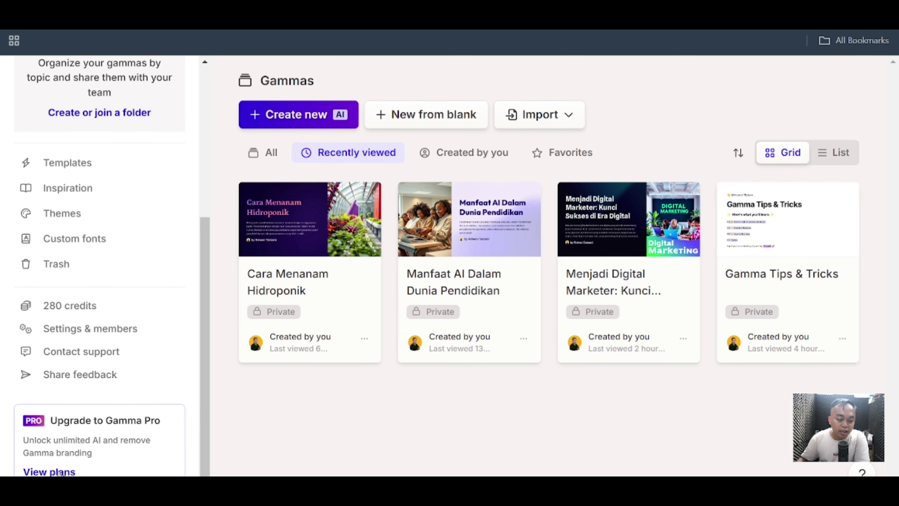
# - Scroll through the Create with AI page to review the Paste in text, Generate and Import options
pyautogui.scroll(5, 107, 289)
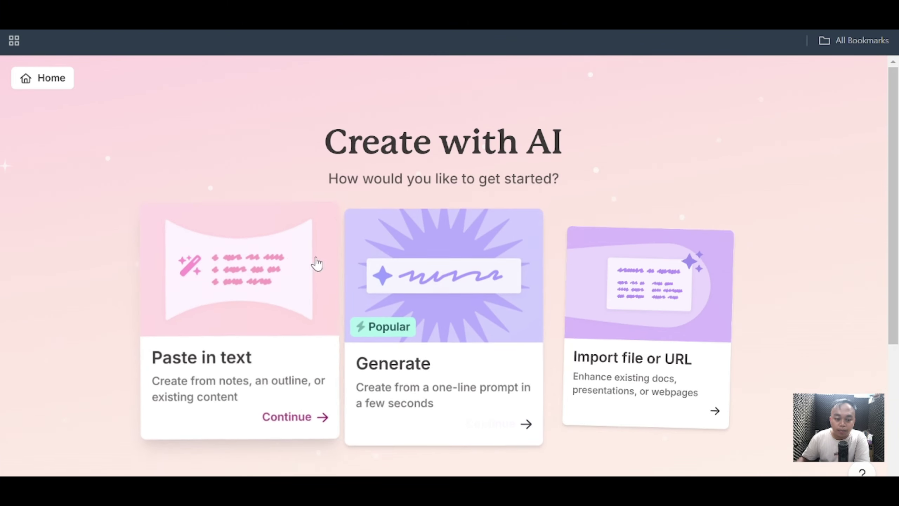
pyautogui.scroll(-2, 301, 262)
pyautogui.scroll(-5, 288, 261)
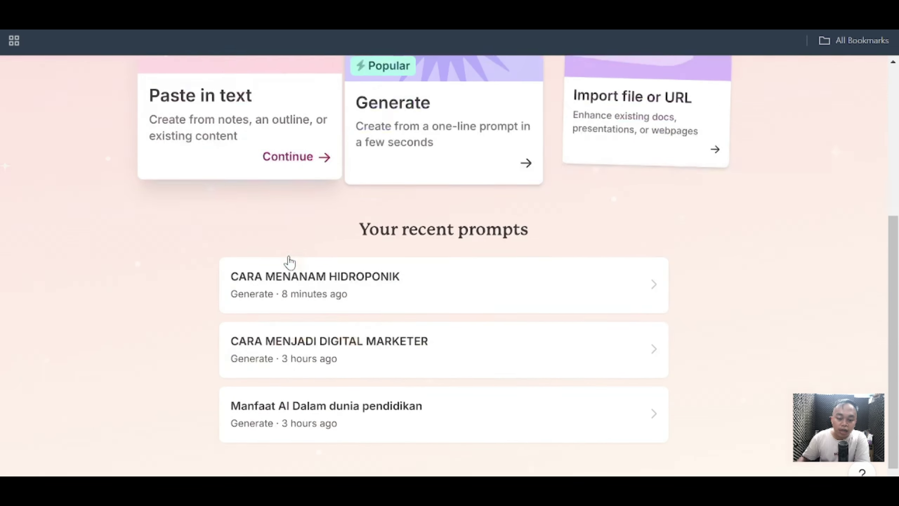
pyautogui.scroll(5, 288, 261)
pyautogui.scroll(1, 290, 248)
pyautogui.scroll(1, 307, 199)
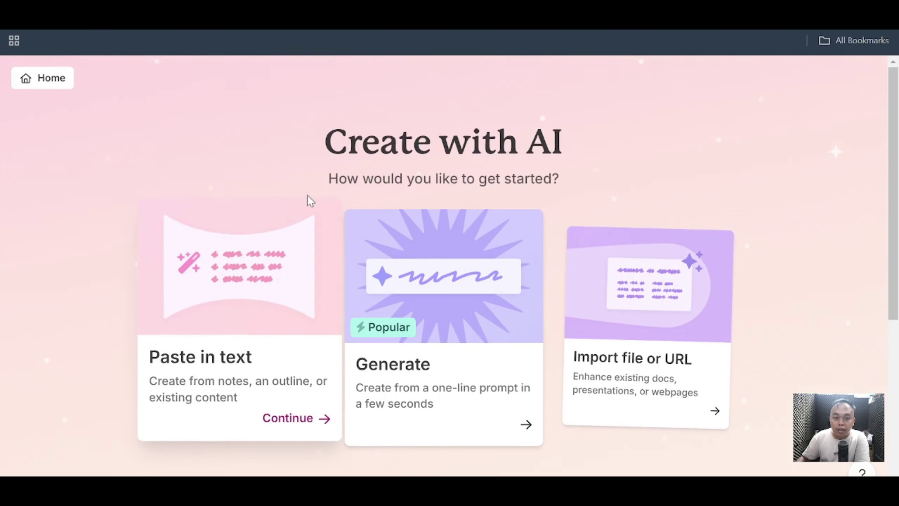
pyautogui.scroll(-2, 283, 181)
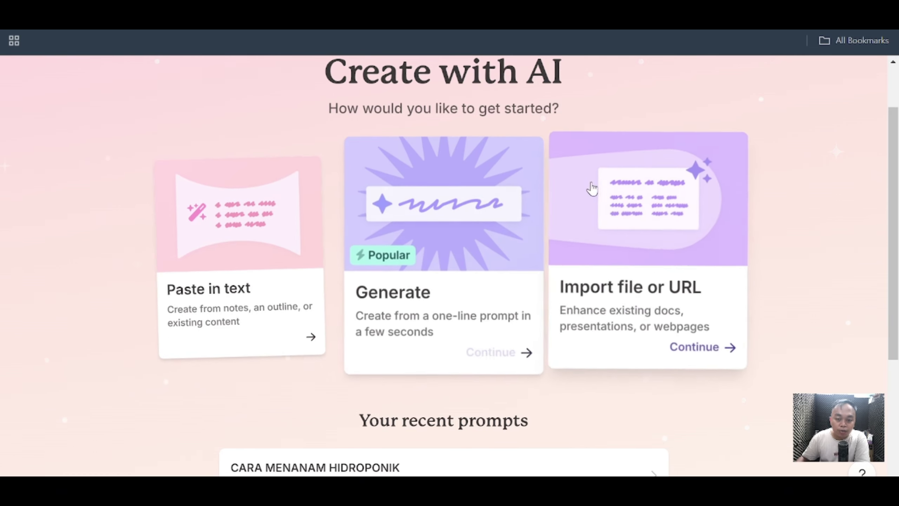
pyautogui.moveTo(443, 328)
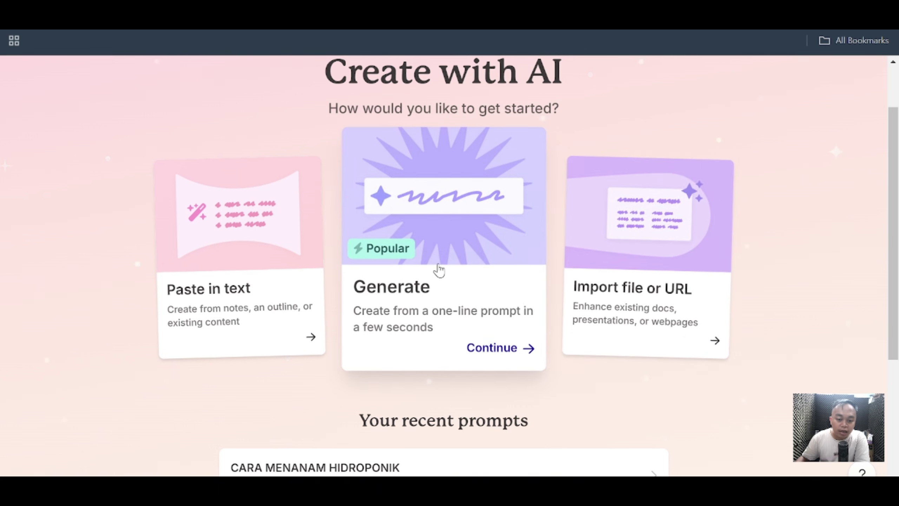
pyautogui.scroll(2, 419, 258)
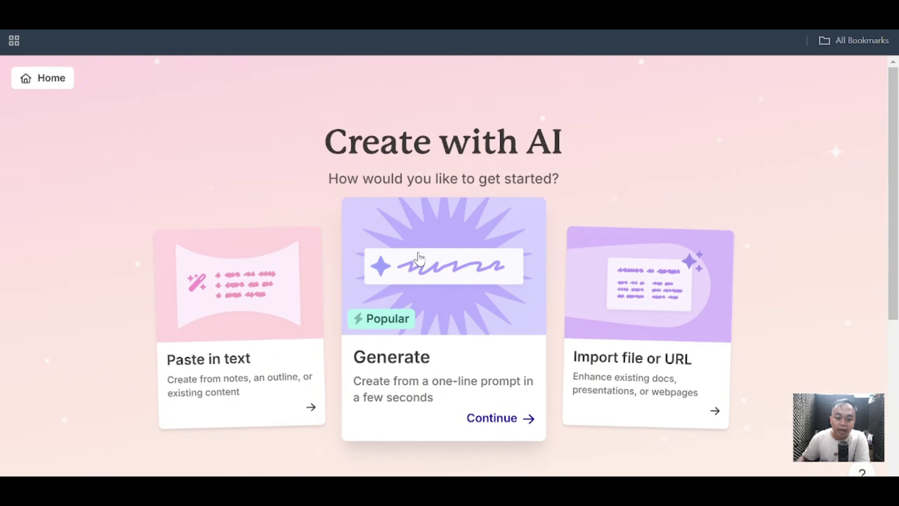
pyautogui.scroll(-2, 420, 258)
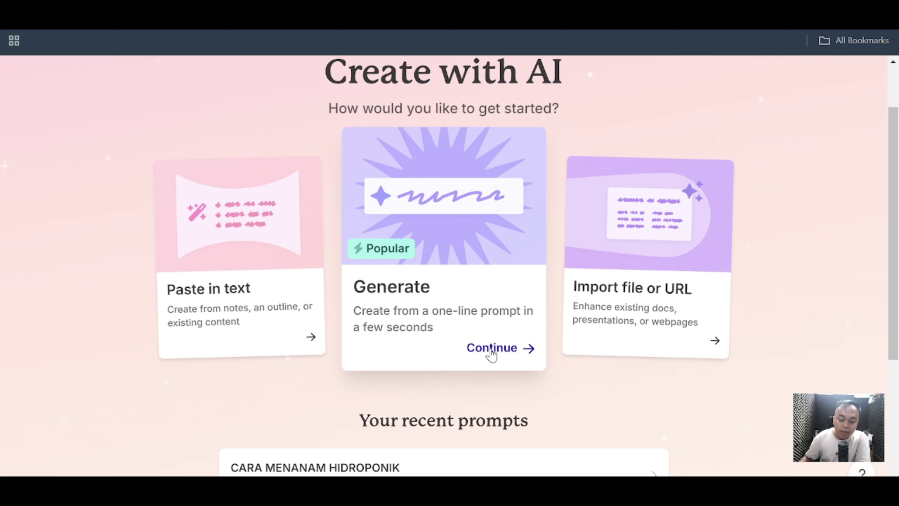
# - Start from a one-line prompt and choose Presentation as the output after comparing Webpage and Document
pyautogui.click(490, 354)
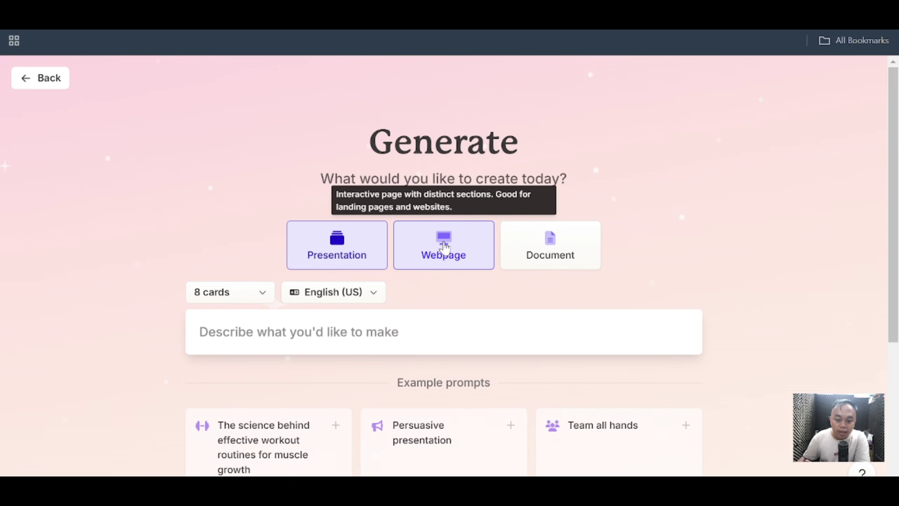
pyautogui.click(446, 249)
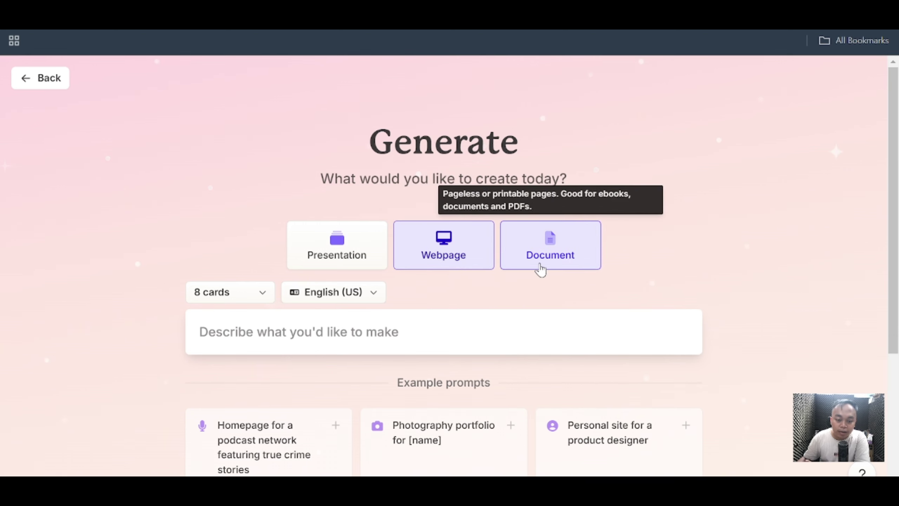
pyautogui.click(564, 264)
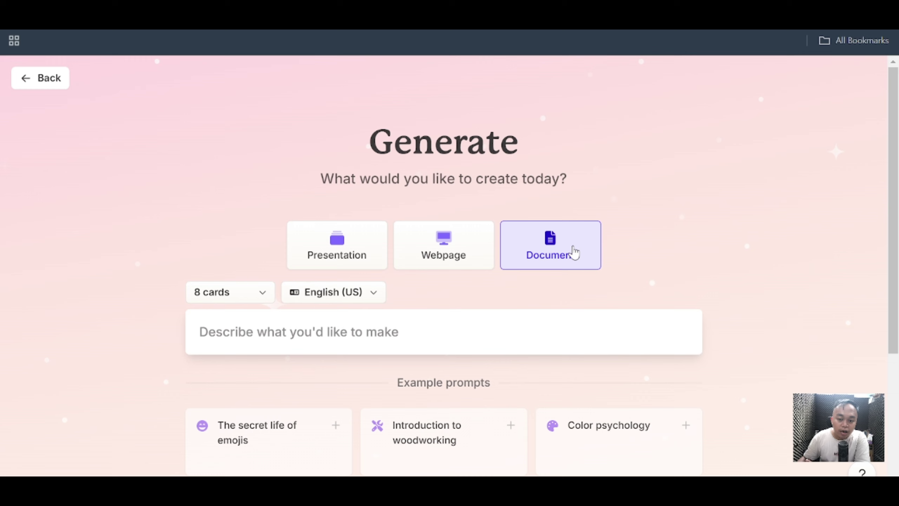
pyautogui.click(480, 253)
pyautogui.click(561, 259)
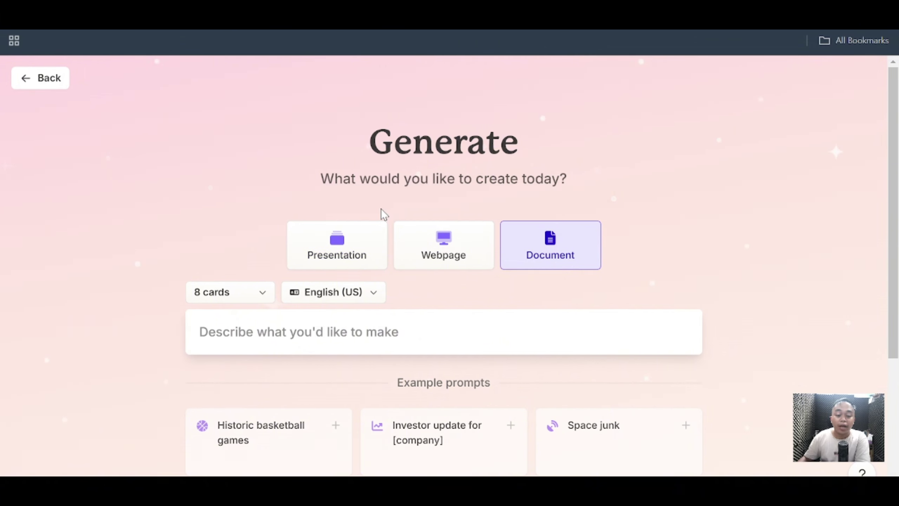
pyautogui.click(375, 241)
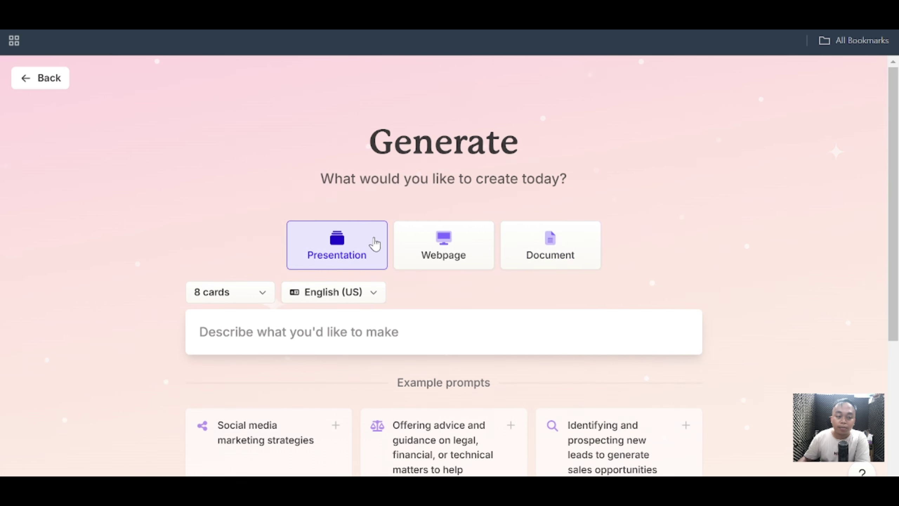
# - Set the presentation to 10 cards in Bahasa Indonesia and place the cursor in the prompt field
pyautogui.click(241, 301)
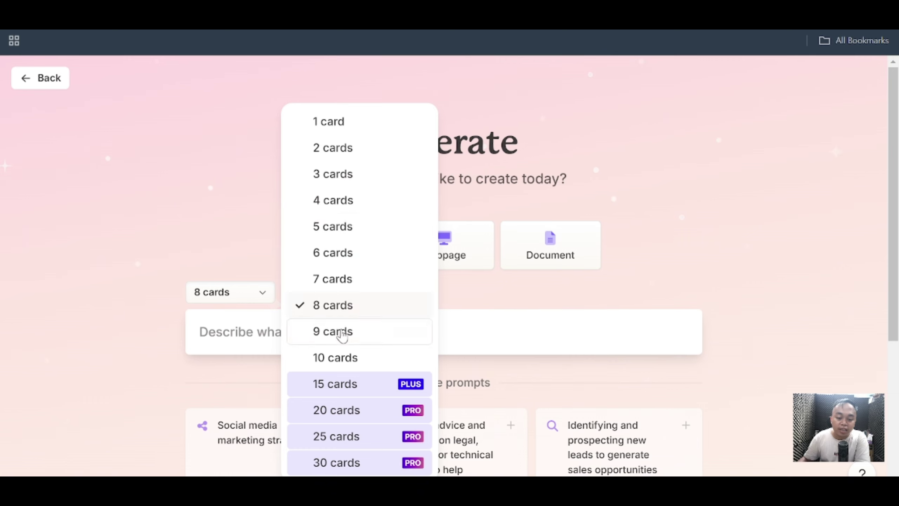
pyautogui.click(339, 358)
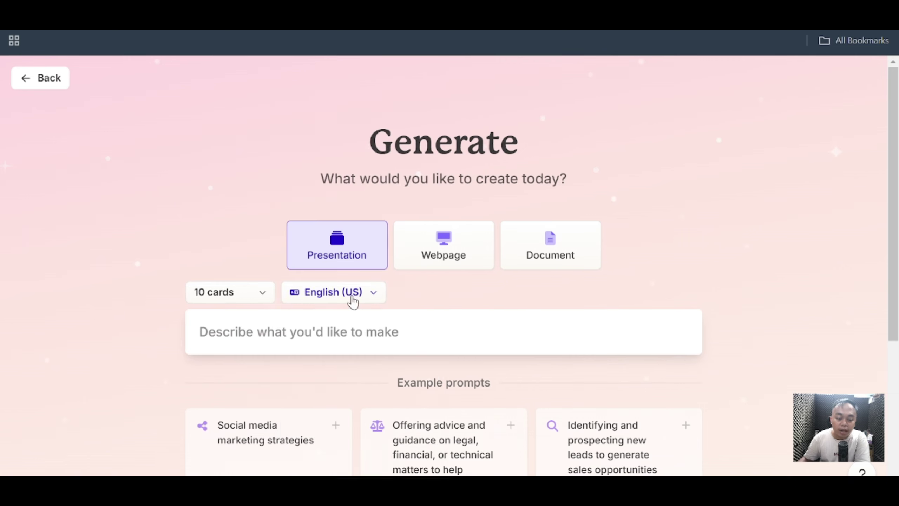
pyautogui.click(352, 301)
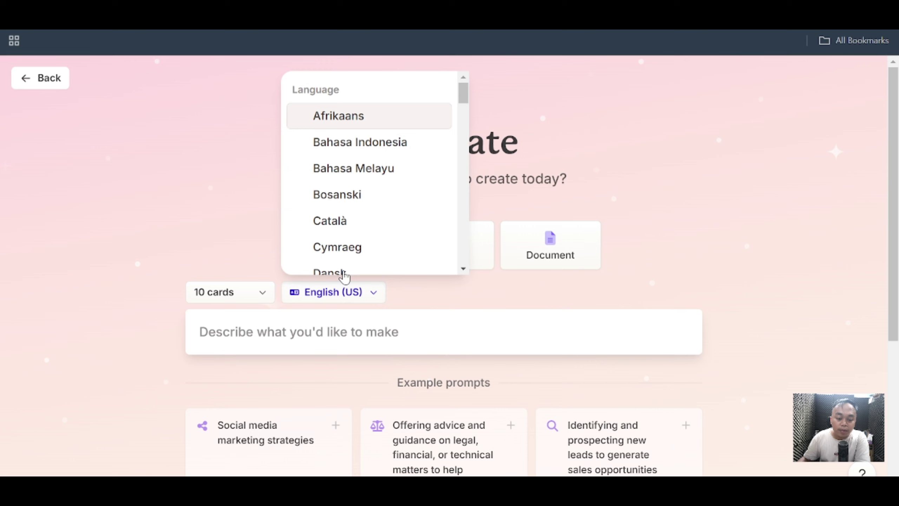
pyautogui.click(375, 151)
pyautogui.scroll(-2, 353, 321)
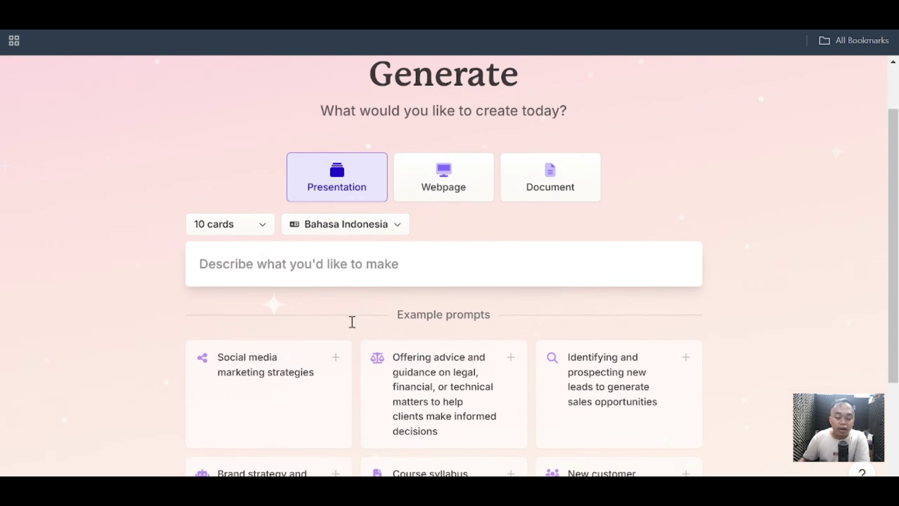
pyautogui.click(390, 260)
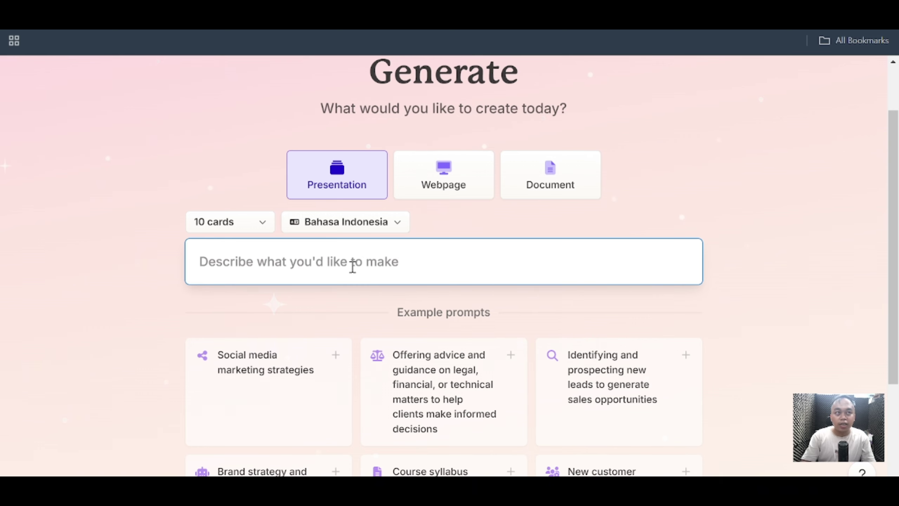
# - Enter the topic 'CARA MENANAM JAGUNG YANG BENAR' and generate the outline
pyautogui.write('CARA M')
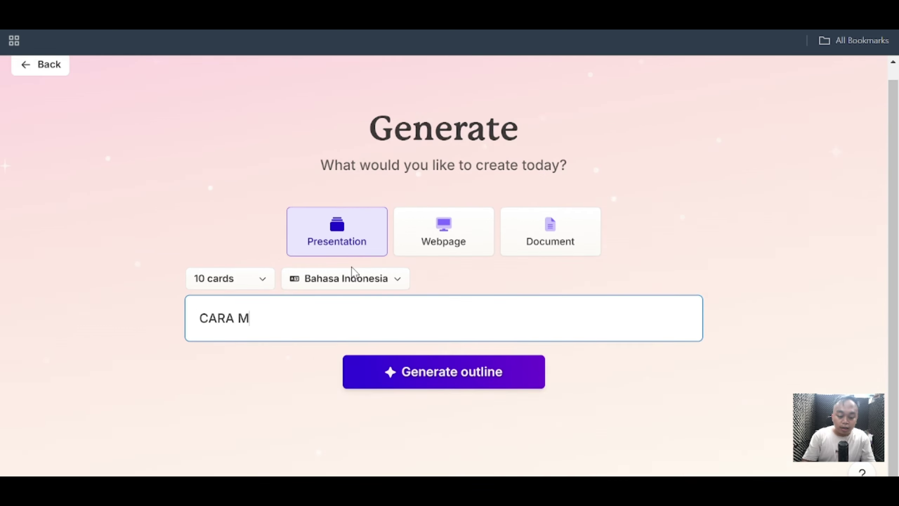
pyautogui.write('ENANAM JAGUNG')
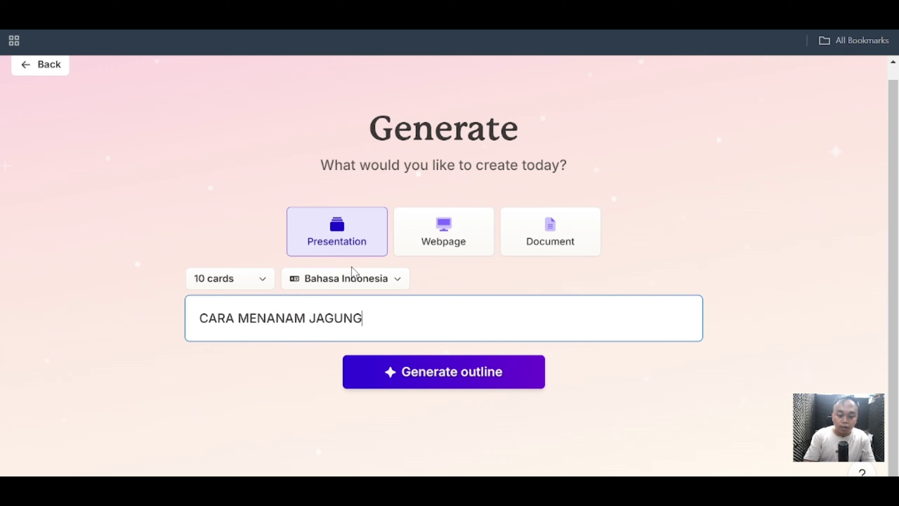
pyautogui.write(' YANG BENAR')
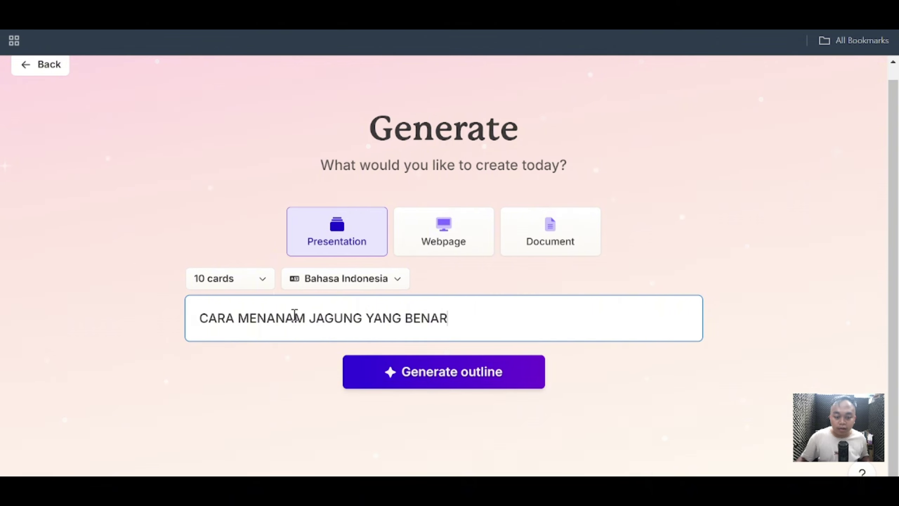
pyautogui.click(499, 378)
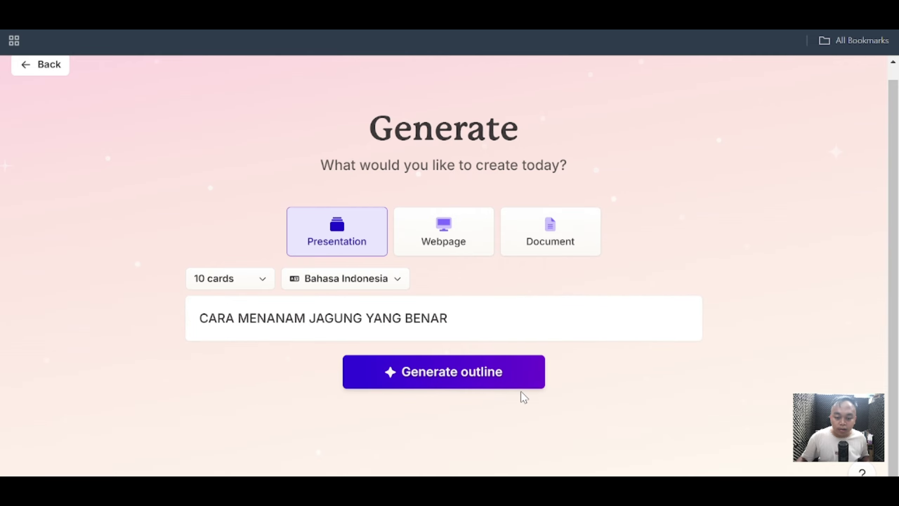
pyautogui.scroll(-2, 301, 191)
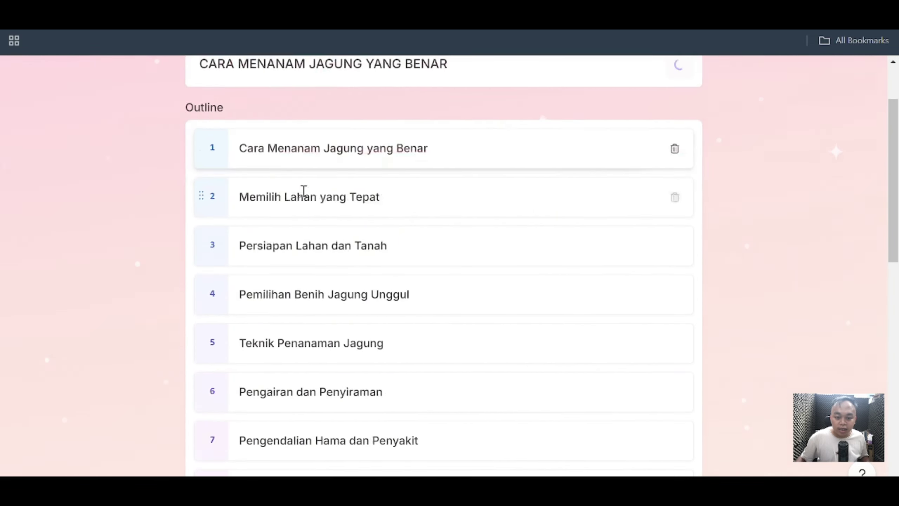
pyautogui.scroll(-2, 339, 179)
pyautogui.scroll(2, 371, 209)
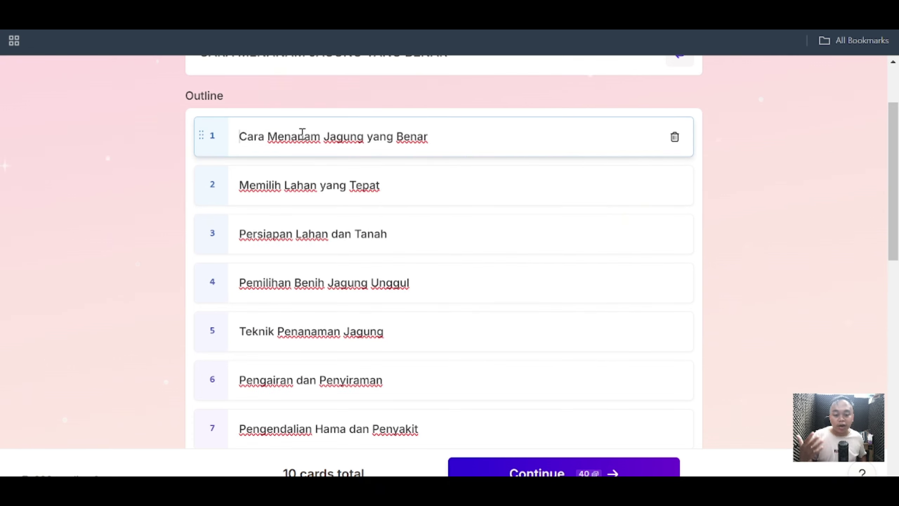
pyautogui.scroll(-8, 344, 209)
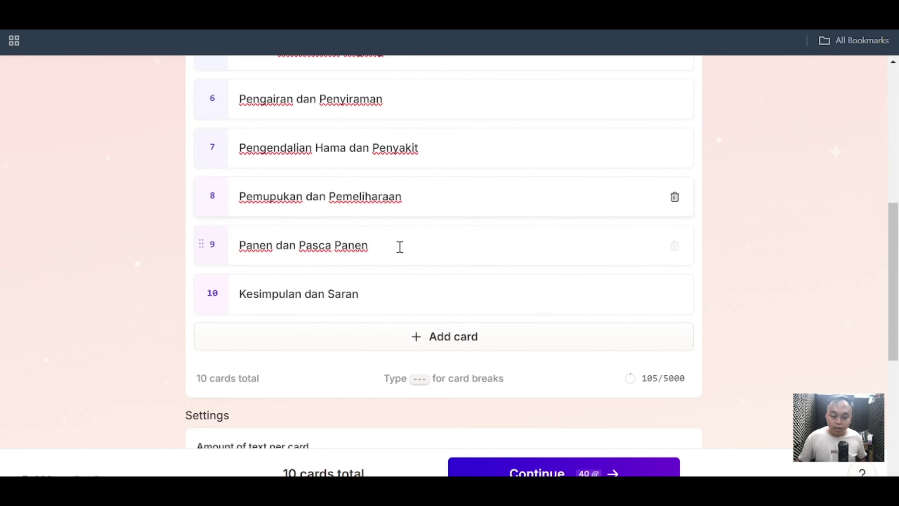
pyautogui.scroll(6, 425, 280)
pyautogui.scroll(4, 426, 280)
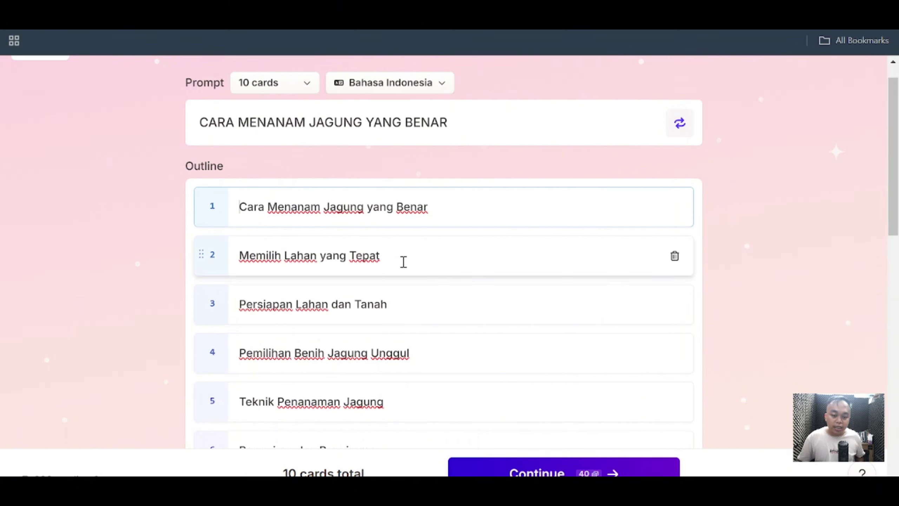
pyautogui.click(408, 260)
pyautogui.scroll(-4, 393, 248)
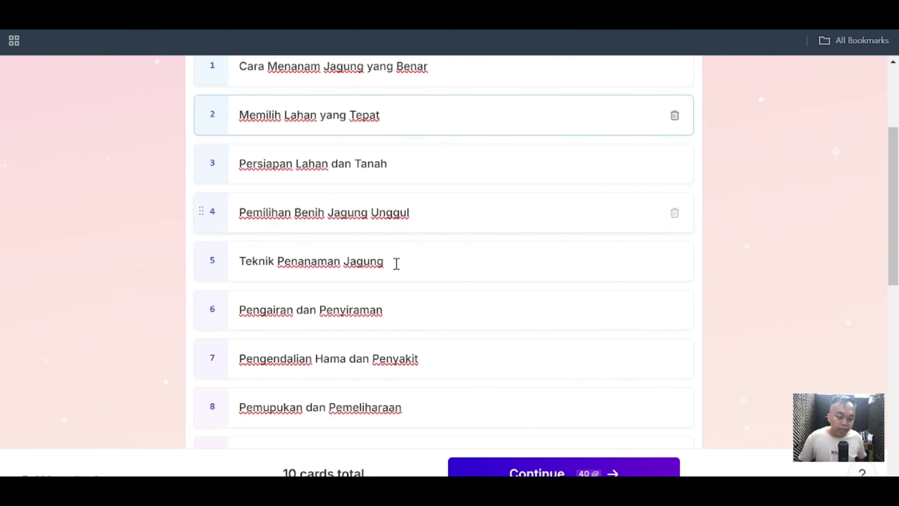
pyautogui.click(397, 263)
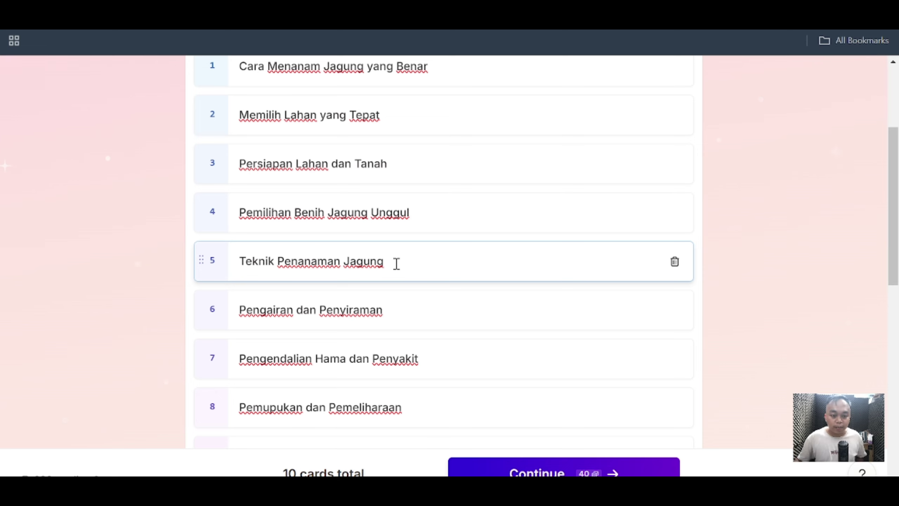
pyautogui.click(418, 164)
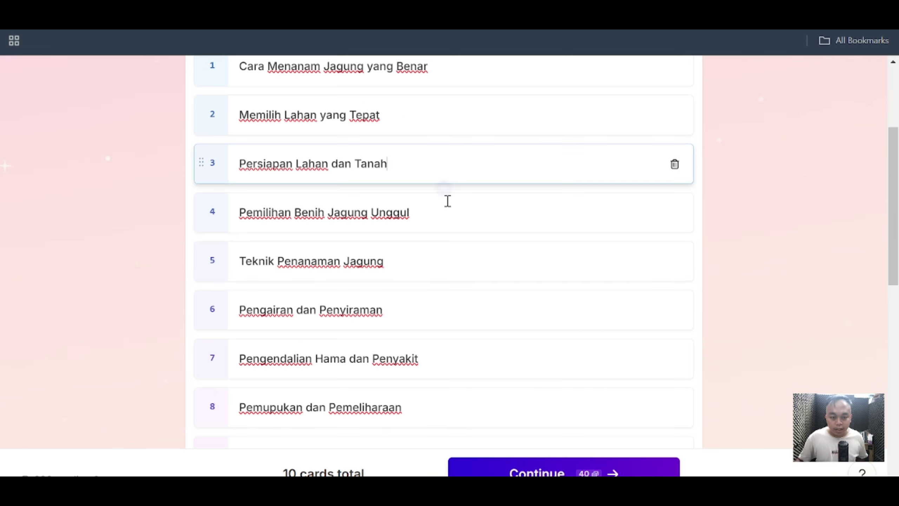
pyautogui.scroll(-2, 449, 202)
pyautogui.scroll(6, 449, 205)
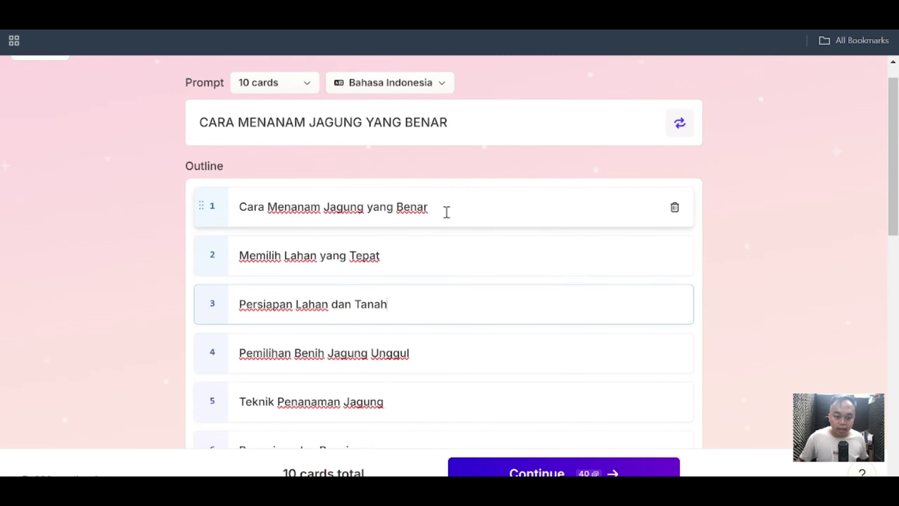
pyautogui.scroll(-3, 446, 209)
pyautogui.scroll(-2, 333, 153)
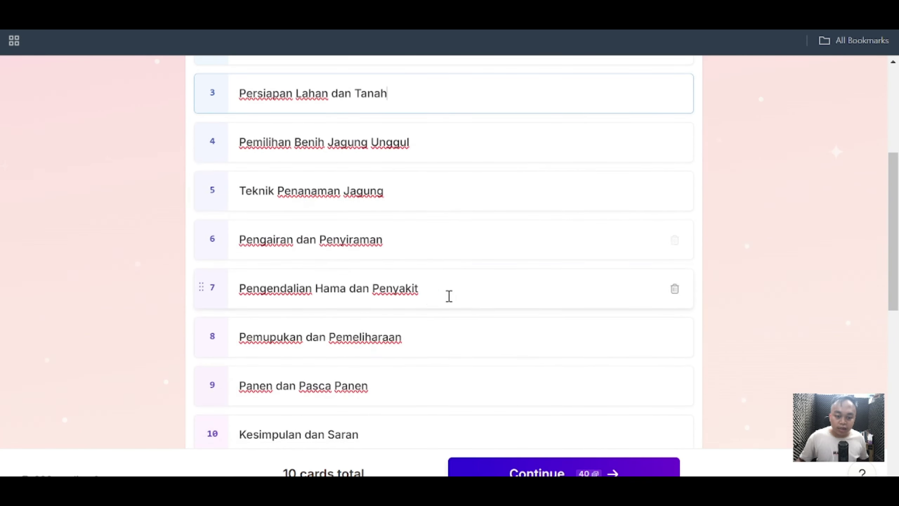
pyautogui.scroll(-2, 447, 297)
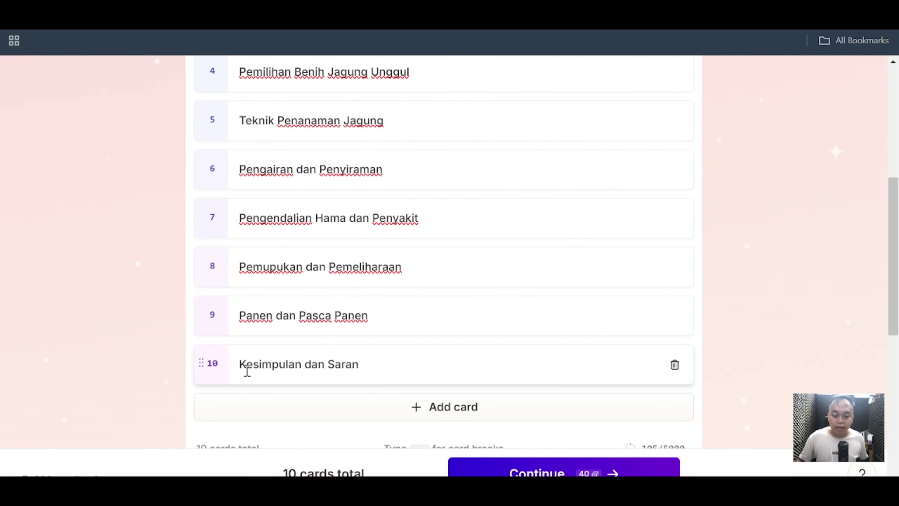
pyautogui.scroll(-3, 361, 359)
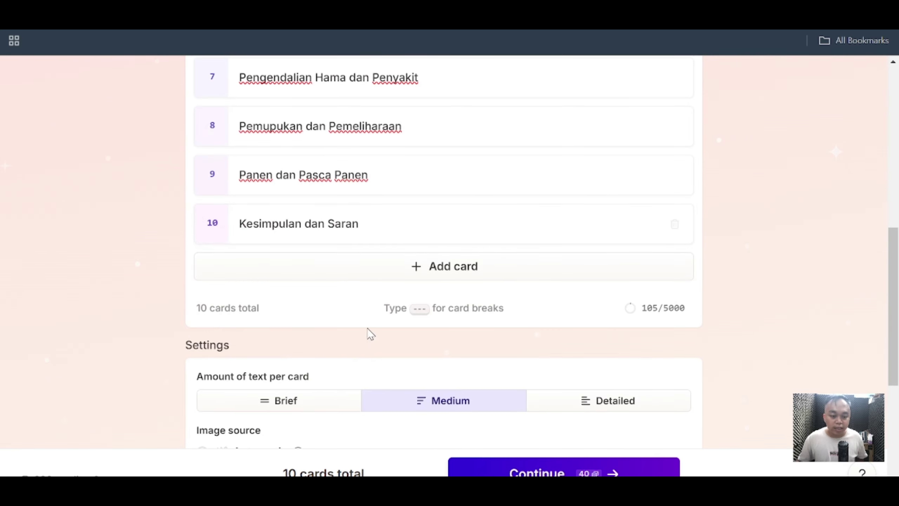
# - Keep Medium text per card after trying Brief, and keep Flux Fast as the image model
pyautogui.scroll(-4, 373, 297)
pyautogui.scroll(-1, 372, 294)
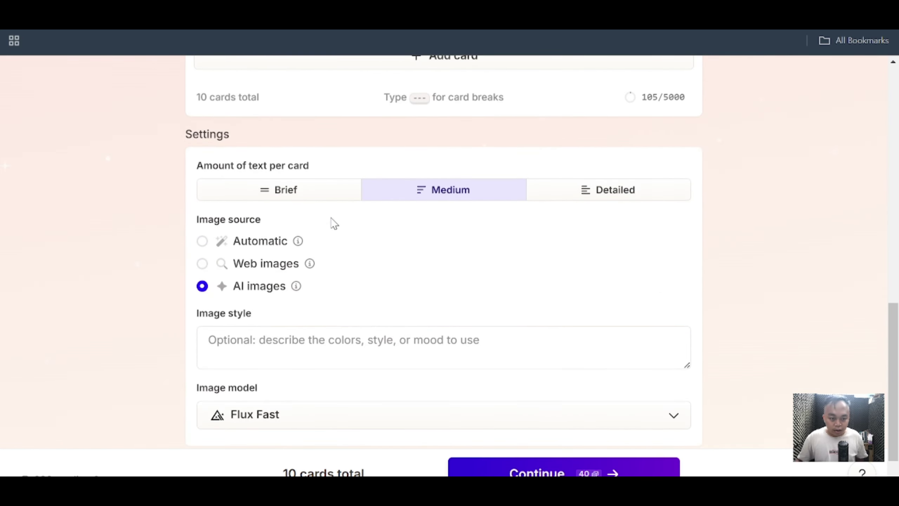
pyautogui.moveTo(325, 197)
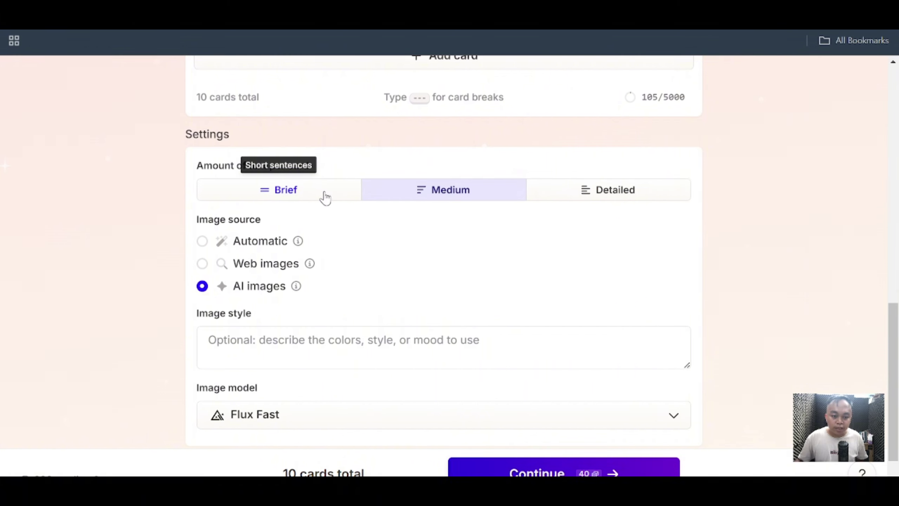
pyautogui.scroll(-2, 333, 209)
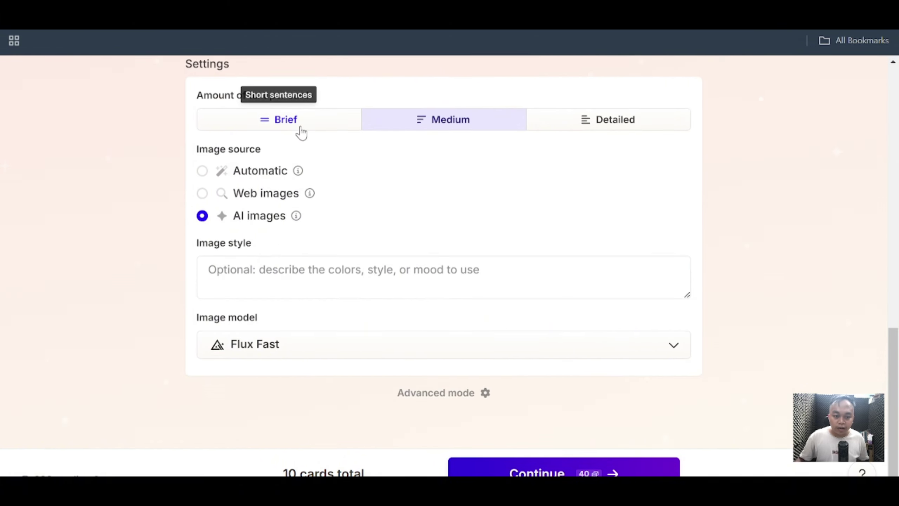
pyautogui.click(301, 129)
pyautogui.click(454, 130)
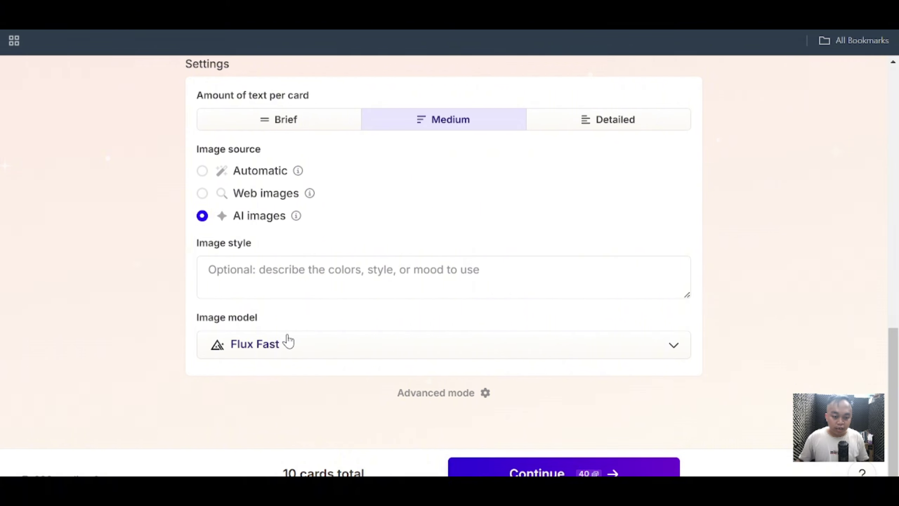
pyautogui.click(293, 265)
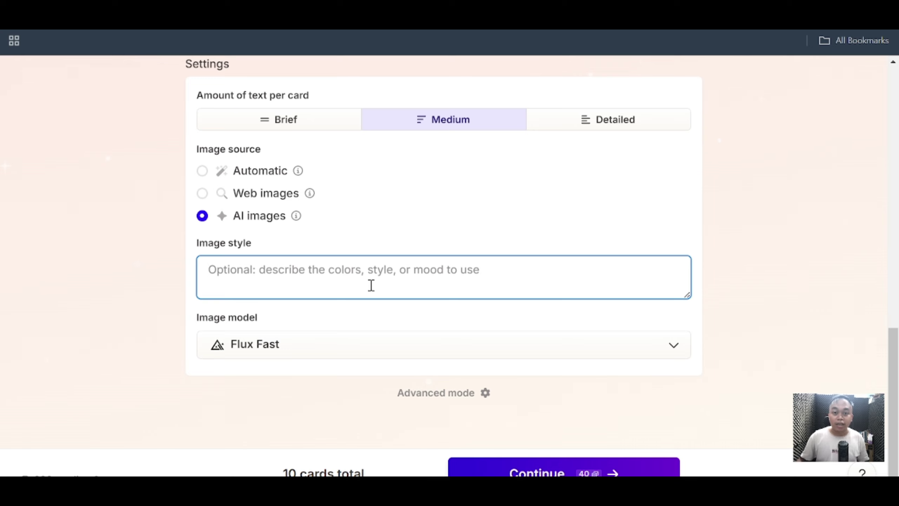
pyautogui.click(323, 352)
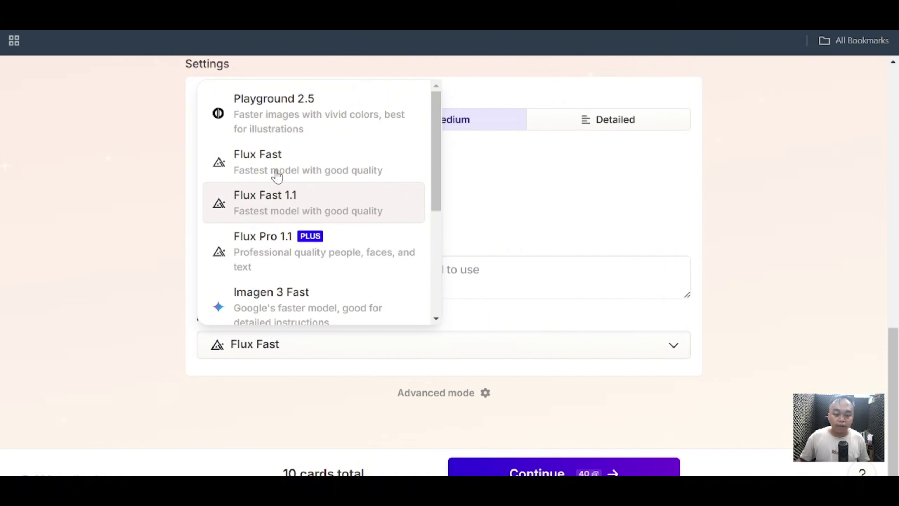
pyautogui.click(333, 349)
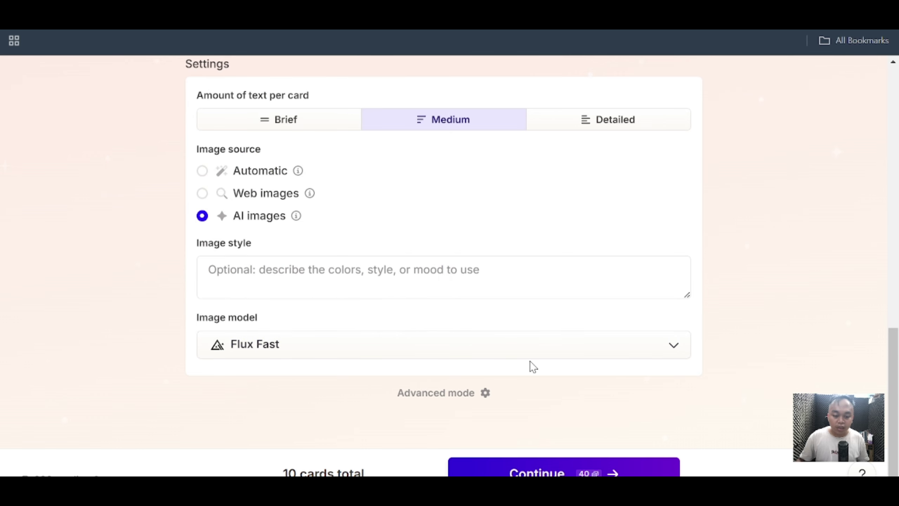
# - Review the ten cards in the Advanced mode prompt editor and continue to theme selection
pyautogui.click(467, 395)
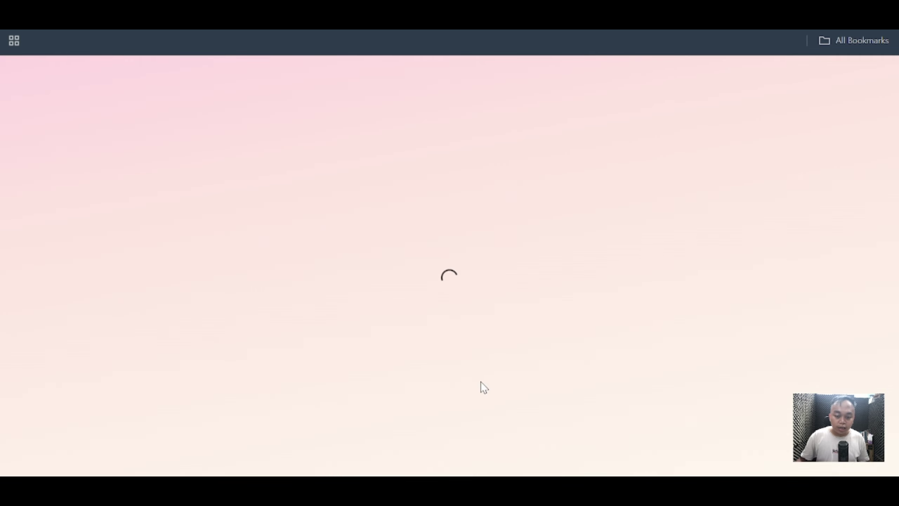
pyautogui.scroll(-4, 437, 245)
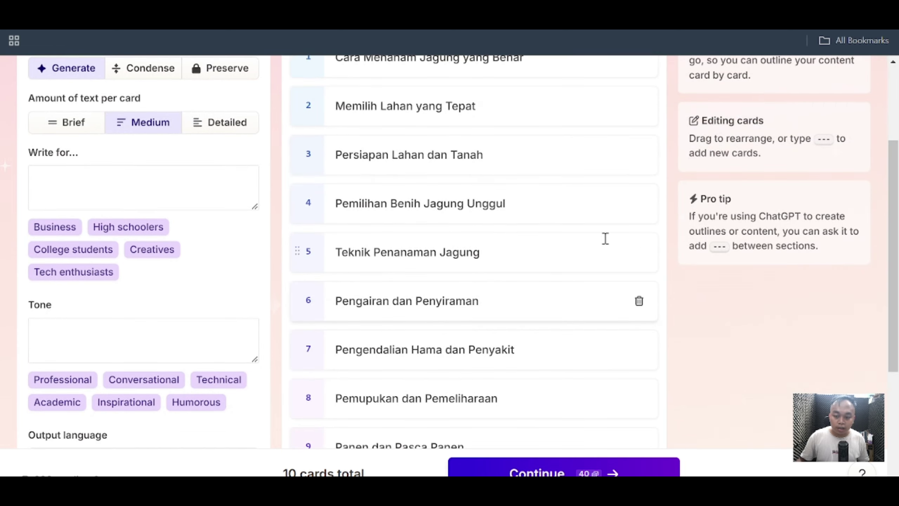
pyautogui.scroll(4, 518, 207)
pyautogui.scroll(-4, 510, 258)
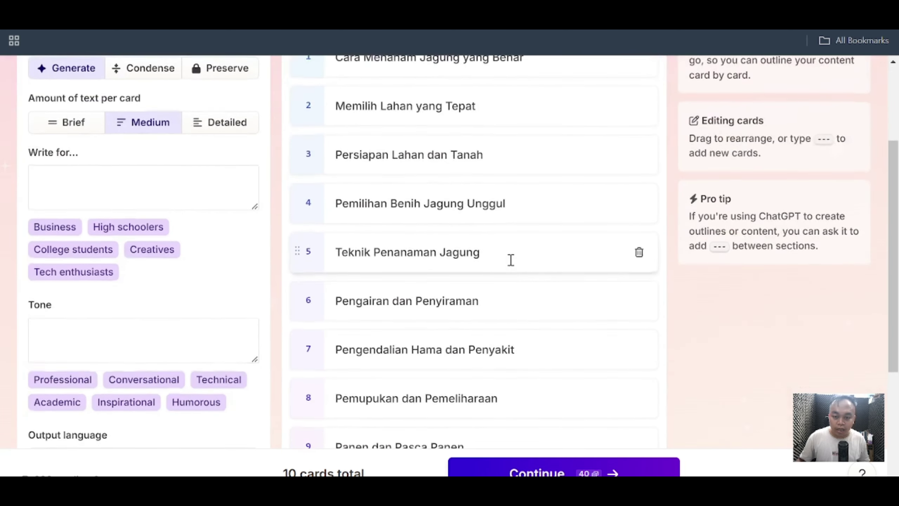
pyautogui.scroll(-5, 498, 239)
pyautogui.scroll(5, 509, 268)
pyautogui.scroll(4, 509, 269)
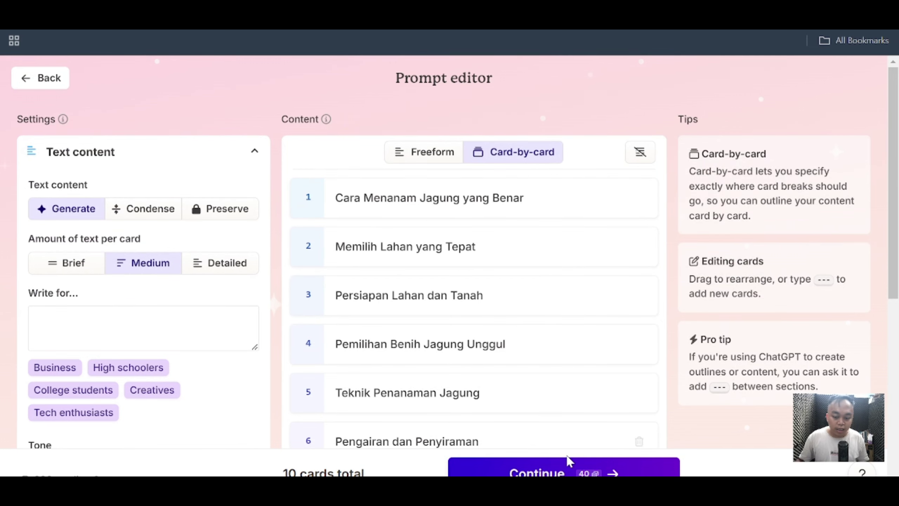
pyautogui.click(568, 466)
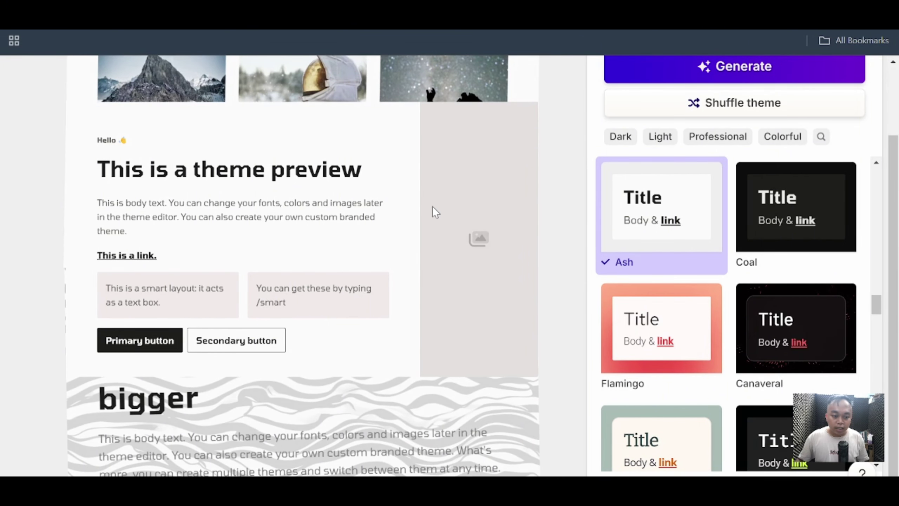
# - Browse the theme list and preview the purple Iris theme
pyautogui.scroll(-10, 739, 197)
pyautogui.scroll(2, 761, 198)
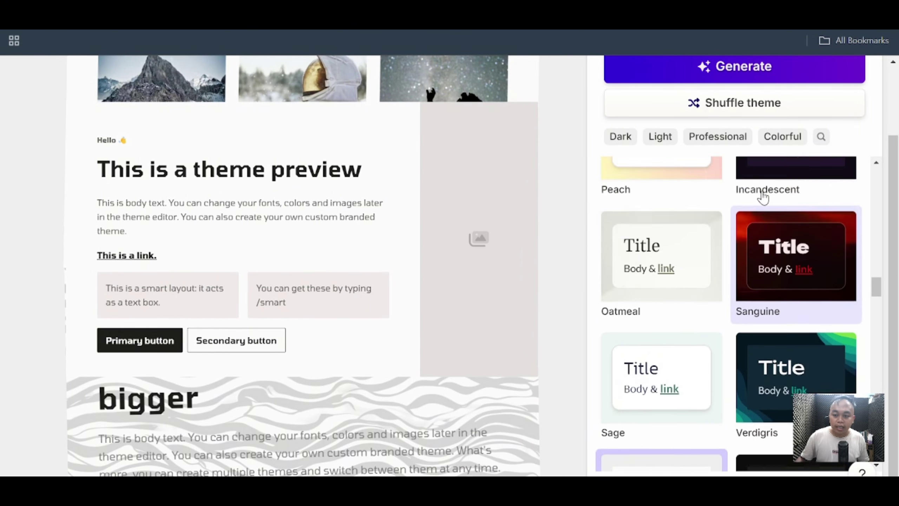
pyautogui.scroll(-10, 815, 170)
pyautogui.scroll(3, 817, 169)
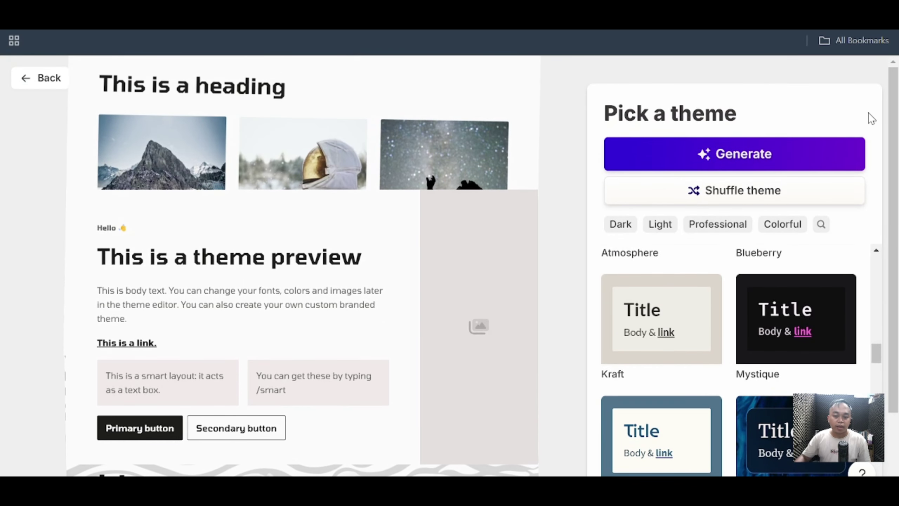
pyautogui.scroll(-3, 811, 290)
pyautogui.scroll(-3, 813, 307)
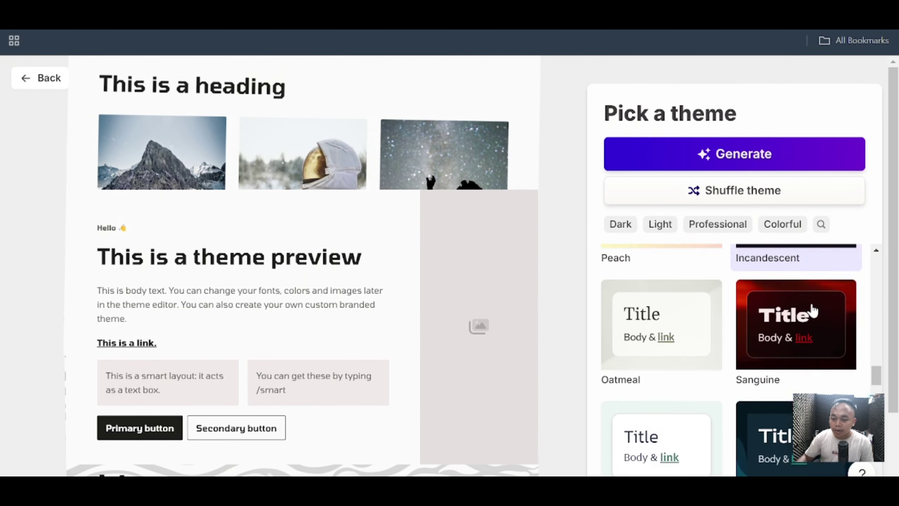
pyautogui.scroll(-3, 813, 308)
pyautogui.scroll(-3, 811, 310)
pyautogui.scroll(-3, 810, 311)
pyautogui.scroll(-2, 805, 322)
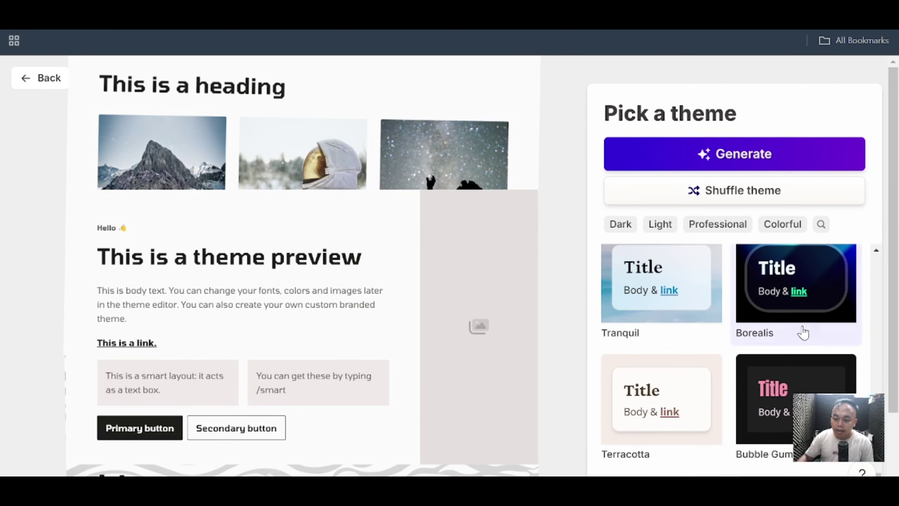
pyautogui.scroll(-3, 793, 351)
pyautogui.scroll(-1, 747, 351)
pyautogui.scroll(-3, 745, 353)
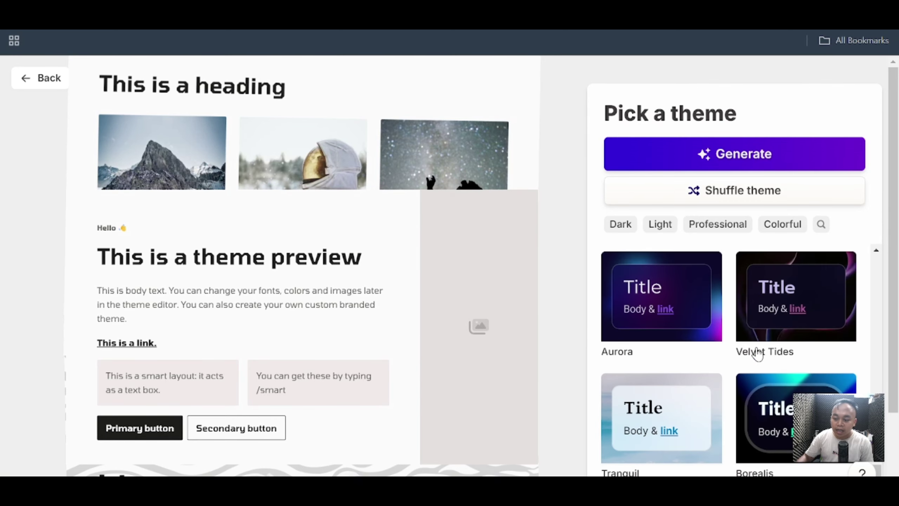
pyautogui.scroll(-3, 757, 352)
pyautogui.scroll(-3, 757, 353)
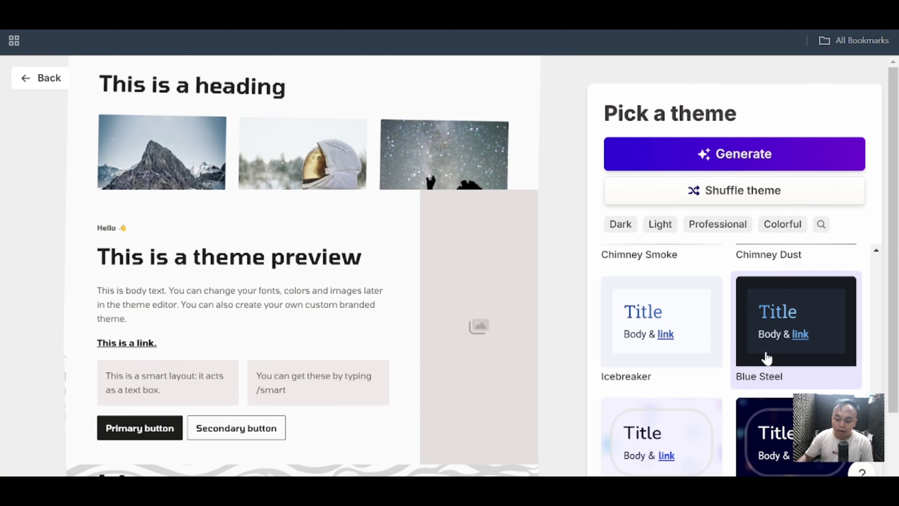
pyautogui.scroll(-3, 766, 359)
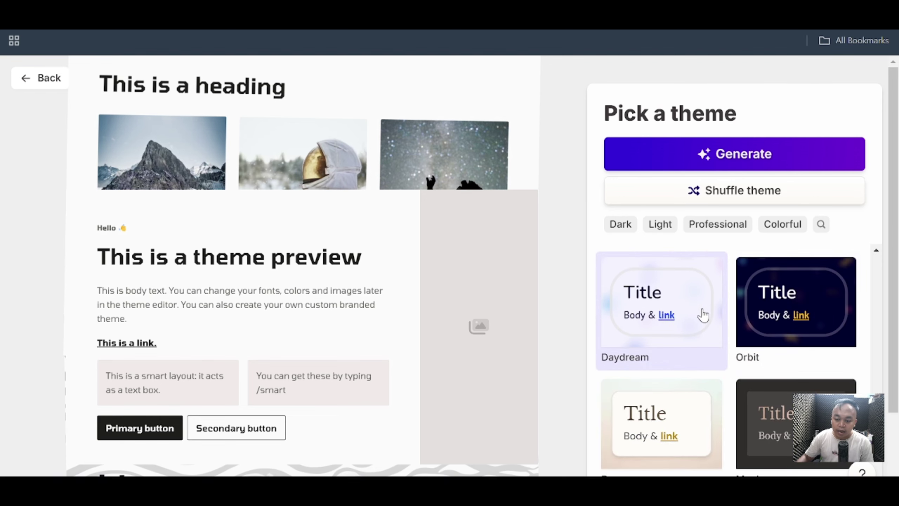
pyautogui.scroll(-3, 752, 332)
pyautogui.scroll(-3, 754, 335)
pyautogui.scroll(-3, 753, 336)
pyautogui.scroll(-3, 755, 338)
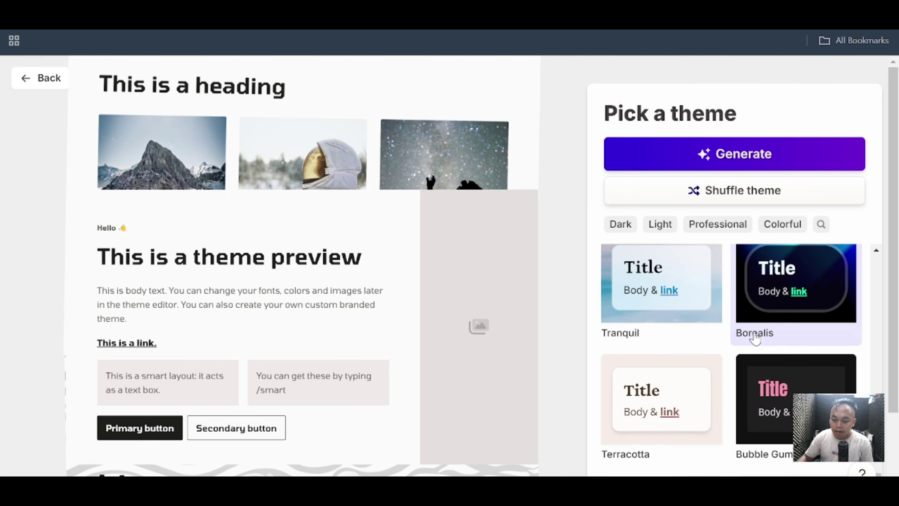
pyautogui.scroll(-3, 756, 342)
pyautogui.scroll(-3, 757, 354)
pyautogui.scroll(-3, 758, 365)
pyautogui.scroll(-3, 758, 363)
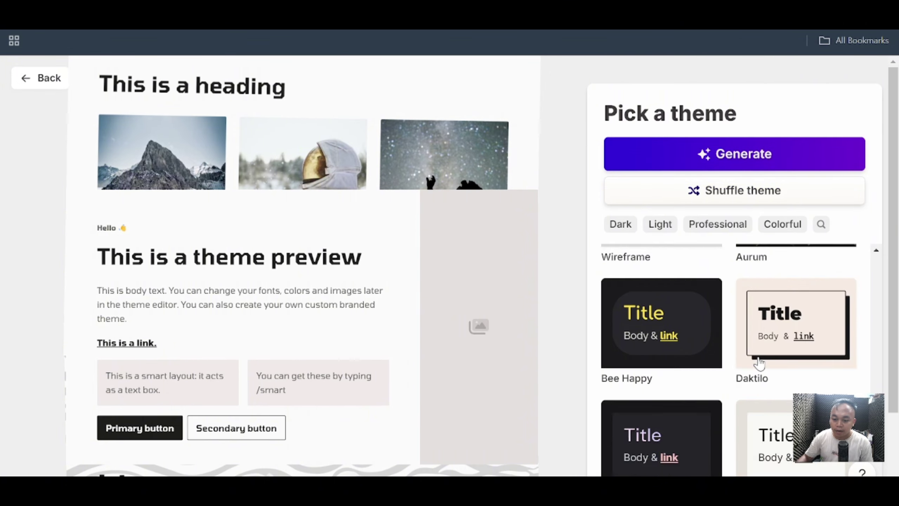
pyautogui.scroll(-3, 757, 363)
pyautogui.scroll(-1, 757, 367)
pyautogui.scroll(-2, 725, 336)
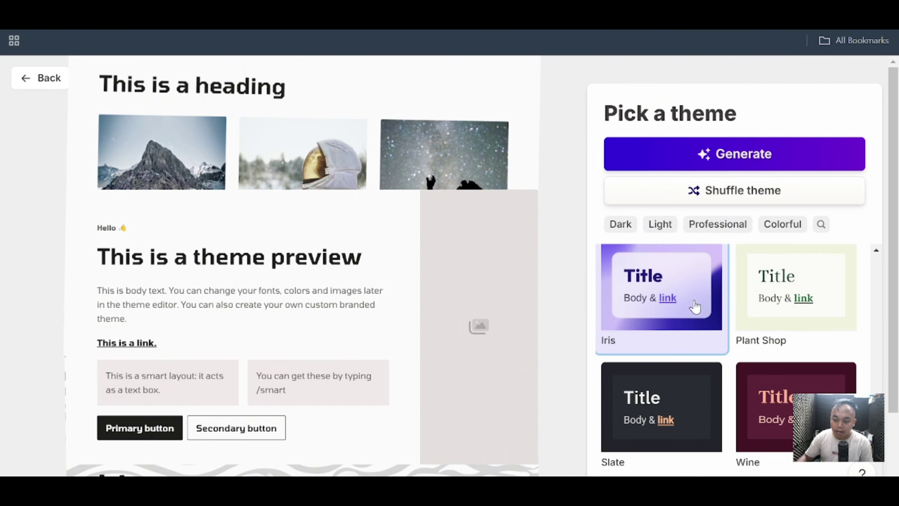
pyautogui.click(695, 307)
# - Apply the green Pistachio theme and start generating the deck
pyautogui.scroll(-1, 694, 389)
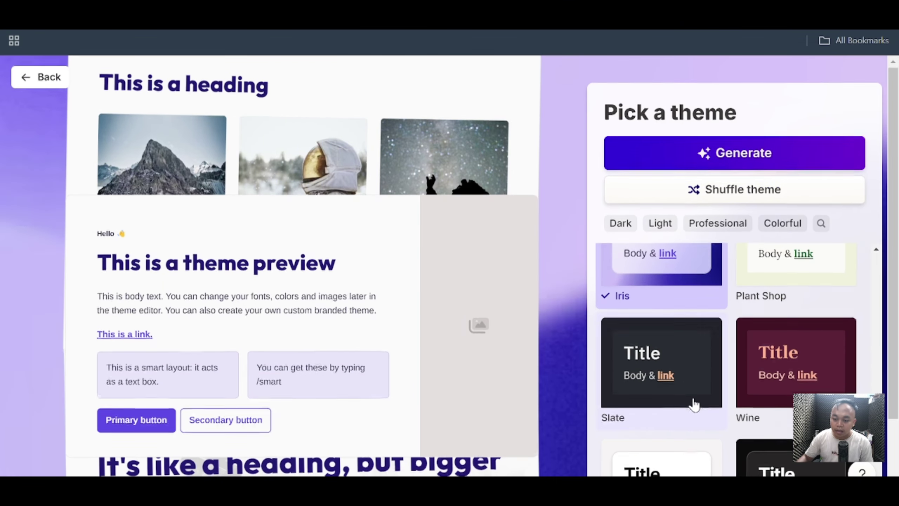
pyautogui.scroll(-2, 729, 386)
pyautogui.scroll(3, 763, 370)
pyautogui.scroll(3, 762, 369)
pyautogui.scroll(3, 763, 367)
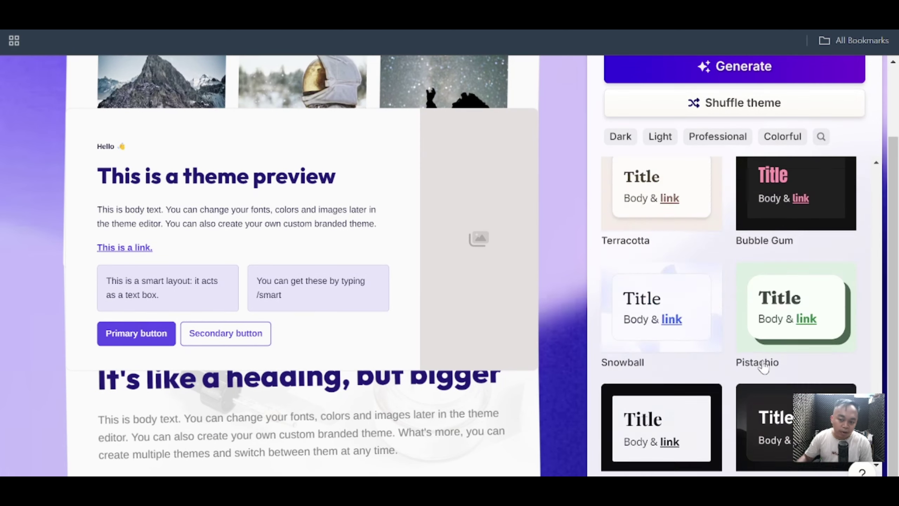
pyautogui.scroll(3, 763, 367)
pyautogui.scroll(-2, 762, 365)
pyautogui.scroll(-1, 775, 333)
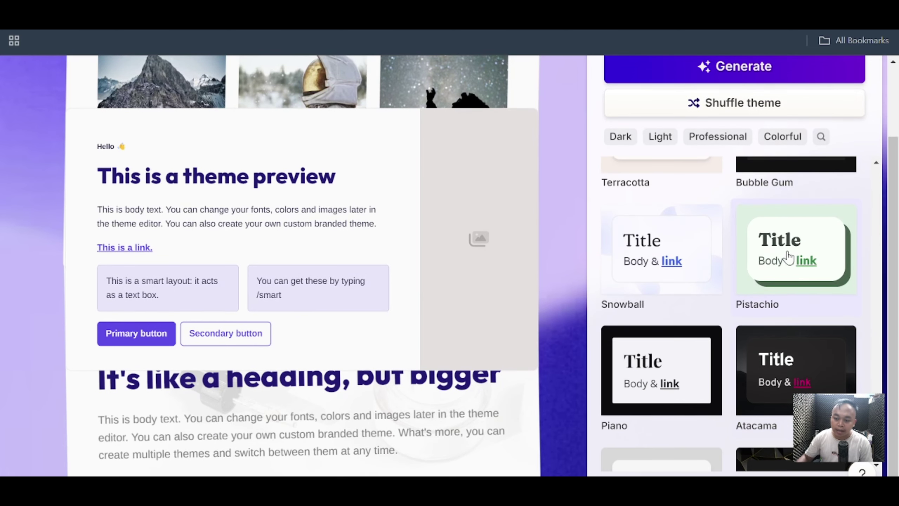
pyautogui.click(799, 260)
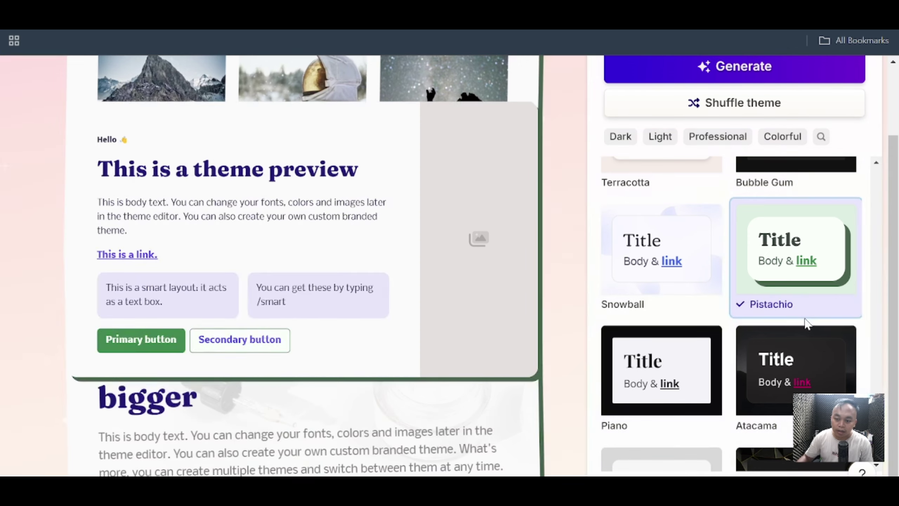
pyautogui.scroll(1, 804, 248)
pyautogui.scroll(3, 804, 237)
pyautogui.scroll(2, 802, 237)
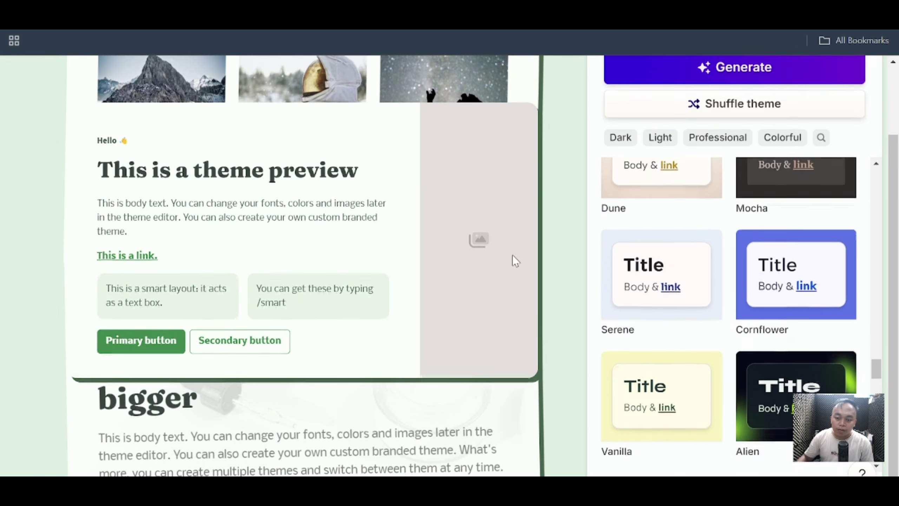
pyautogui.scroll(2, 513, 259)
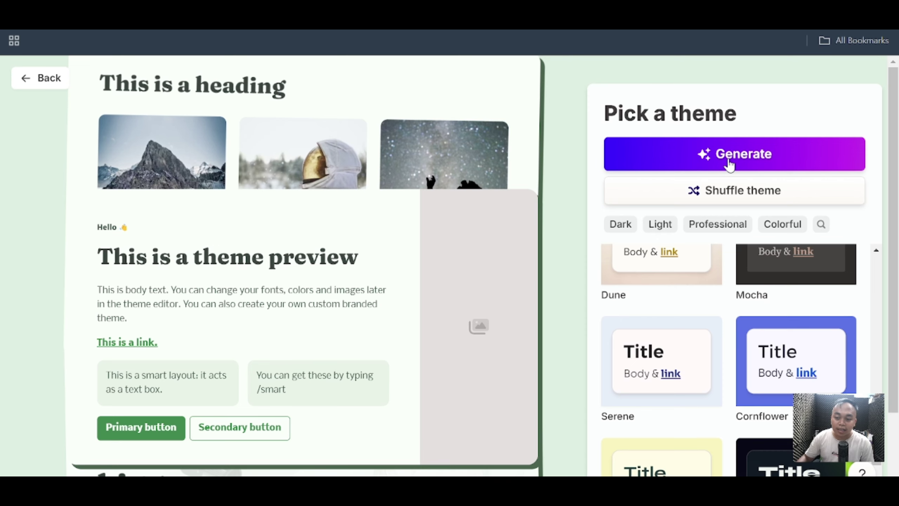
pyautogui.click(729, 164)
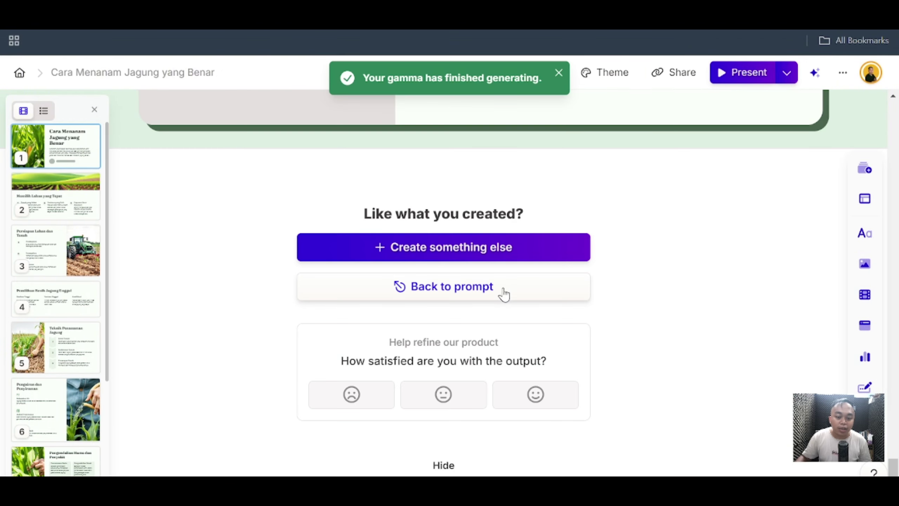
pyautogui.scroll(3, 504, 294)
pyautogui.scroll(5, 504, 288)
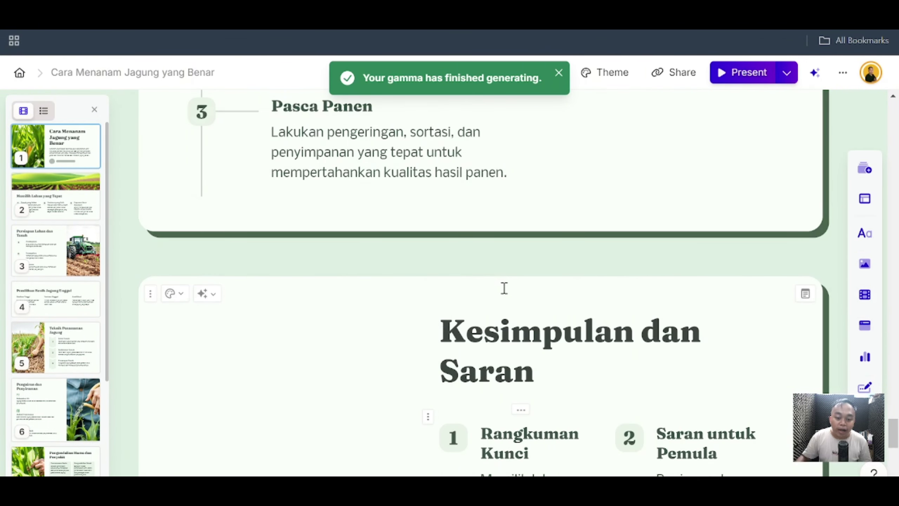
pyautogui.scroll(5, 504, 288)
pyautogui.scroll(5, 505, 288)
pyautogui.scroll(5, 504, 288)
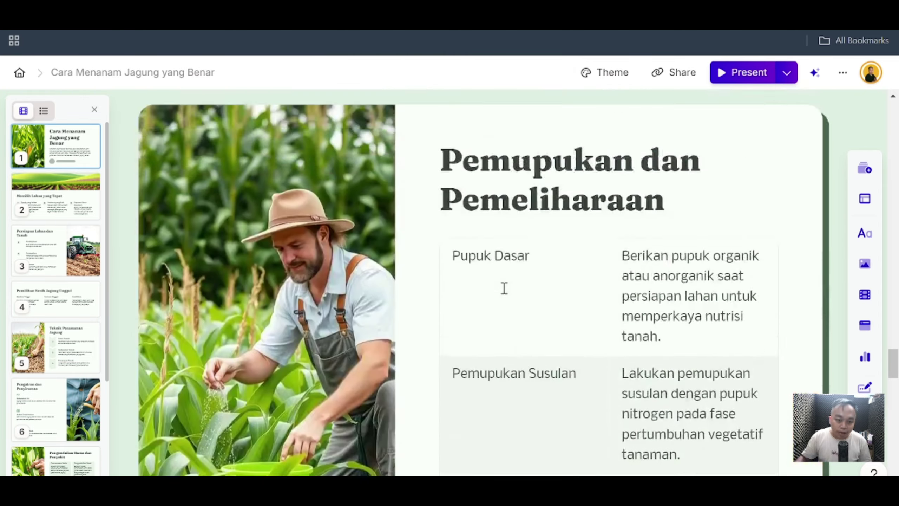
pyautogui.scroll(5, 505, 288)
pyautogui.scroll(5, 504, 288)
pyautogui.scroll(3, 505, 288)
pyautogui.scroll(3, 504, 288)
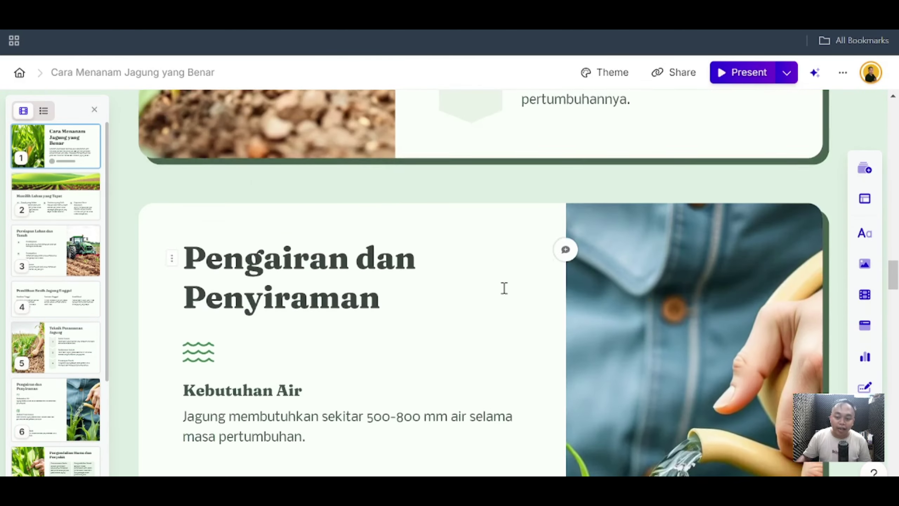
pyautogui.scroll(5, 504, 288)
pyautogui.scroll(5, 504, 288)
pyautogui.scroll(5, 504, 288)
pyautogui.scroll(5, 504, 287)
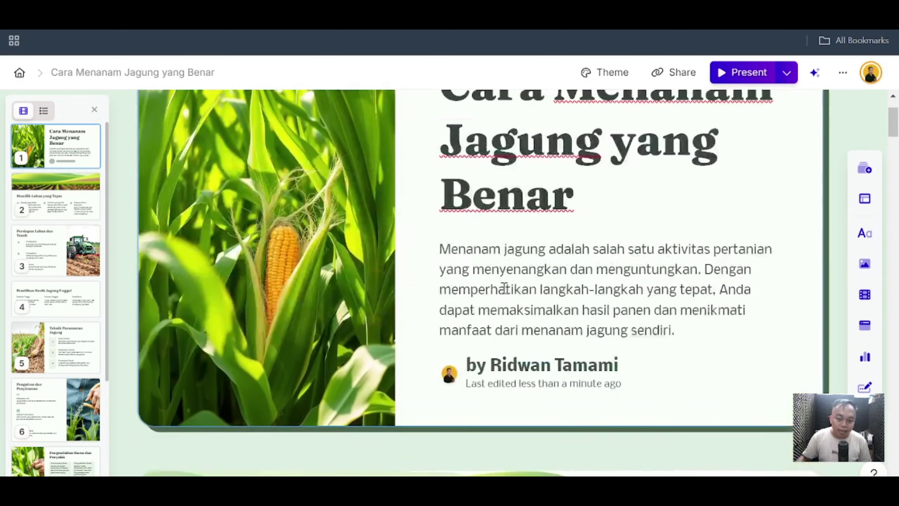
pyautogui.scroll(3, 504, 287)
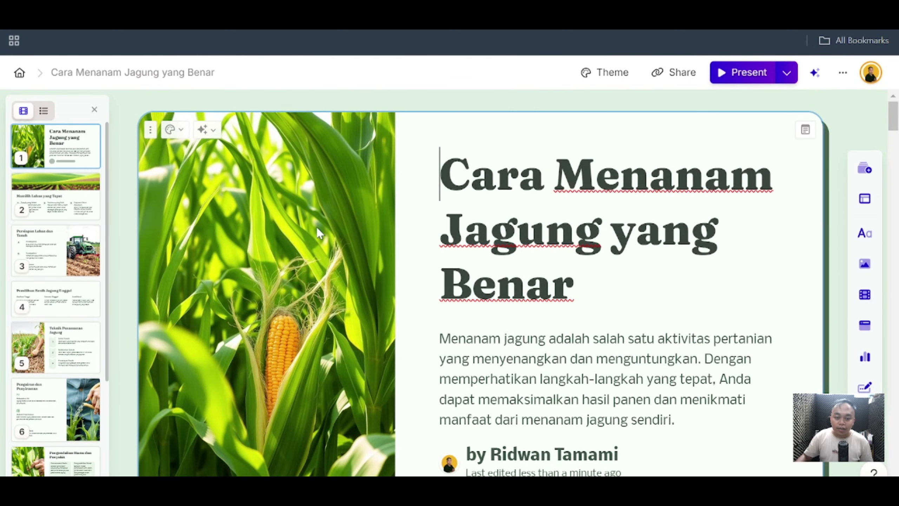
pyautogui.scroll(-4, 316, 227)
pyautogui.scroll(-2, 495, 198)
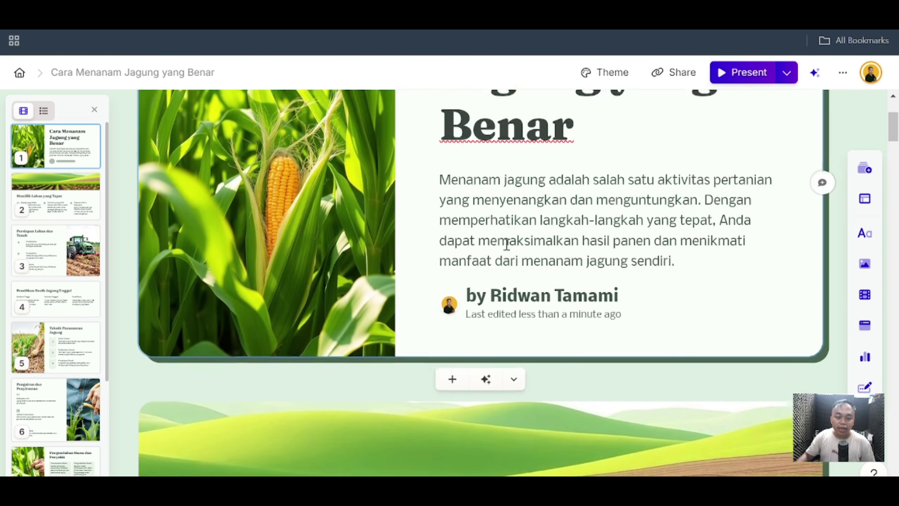
pyautogui.scroll(-6, 506, 246)
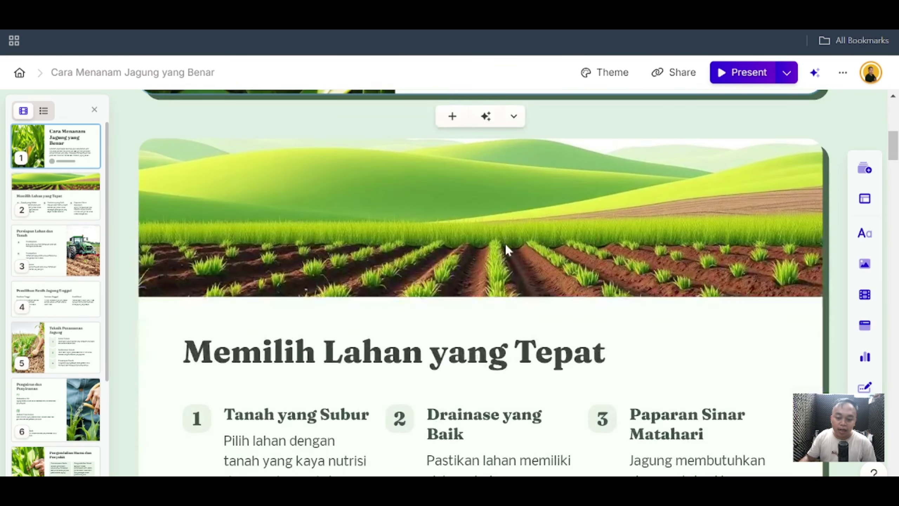
pyautogui.scroll(-5, 446, 247)
pyautogui.scroll(-4, 447, 247)
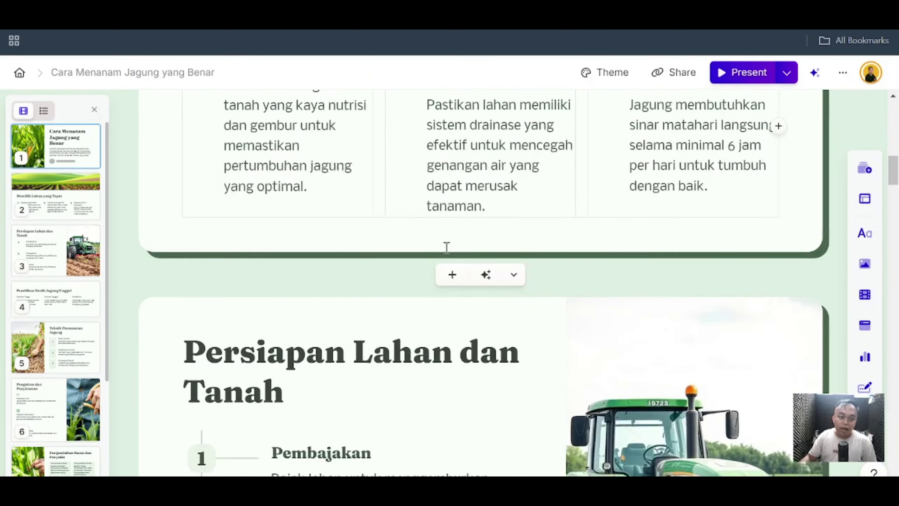
pyautogui.scroll(-7, 447, 247)
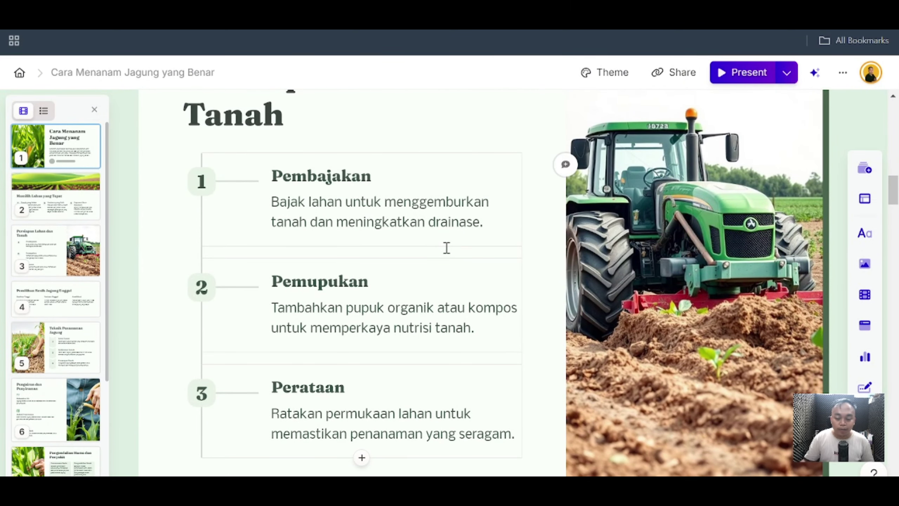
pyautogui.scroll(-2, 446, 247)
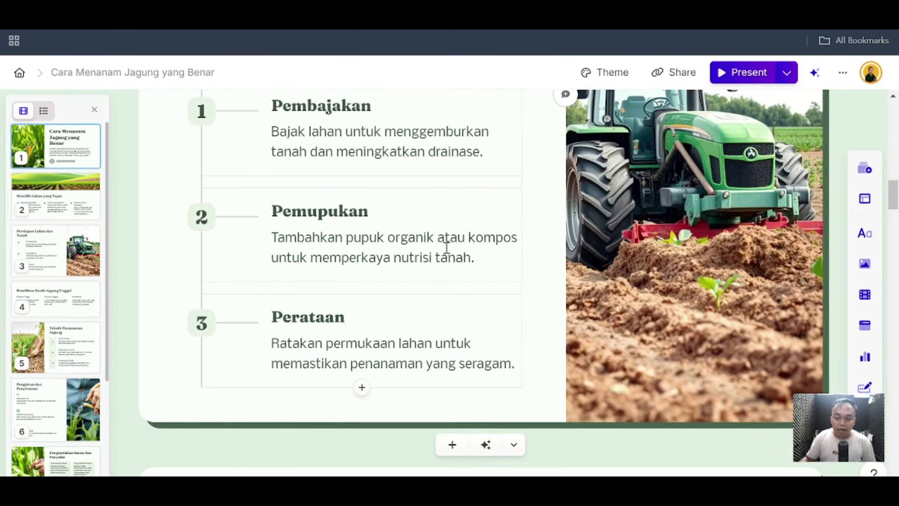
pyautogui.scroll(-3, 447, 247)
pyautogui.scroll(-8, 472, 245)
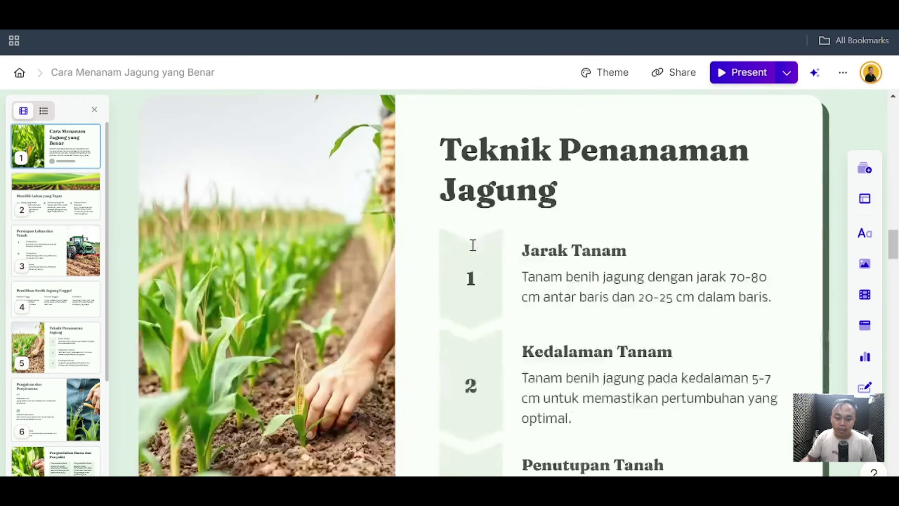
pyautogui.scroll(-10, 472, 246)
pyautogui.scroll(-10, 476, 249)
pyautogui.scroll(-10, 468, 240)
pyautogui.scroll(-10, 468, 240)
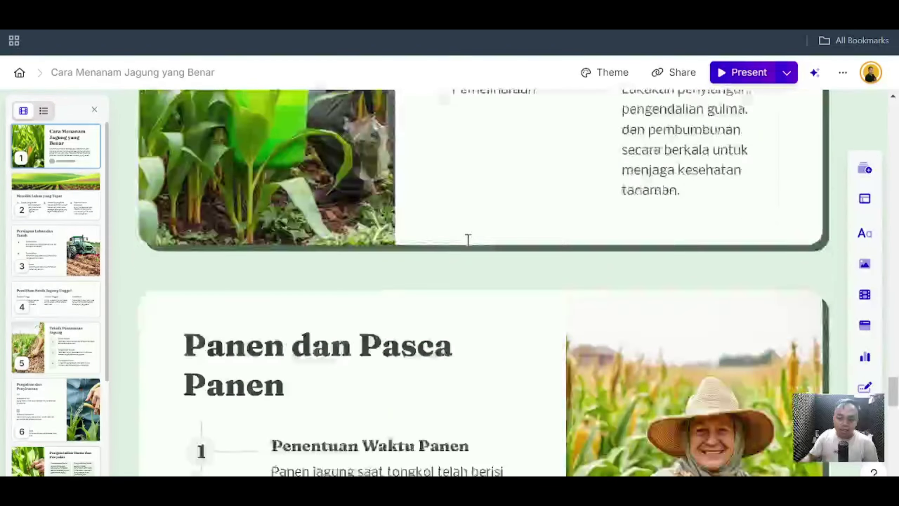
pyautogui.scroll(-10, 468, 240)
pyautogui.scroll(-10, 468, 240)
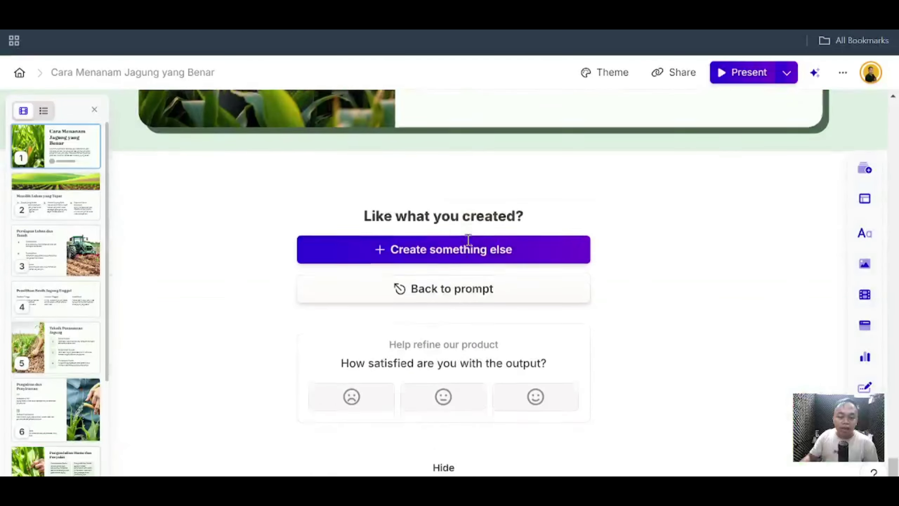
pyautogui.click(735, 81)
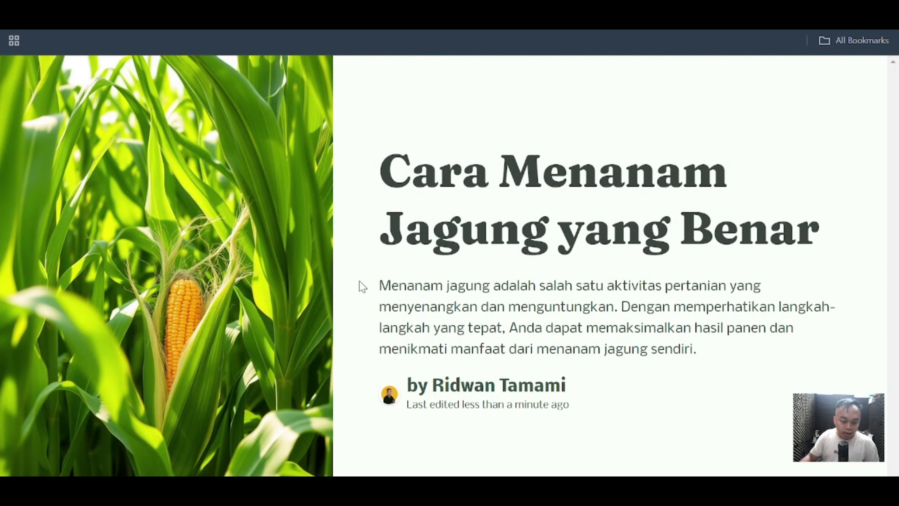
pyautogui.press('Right')
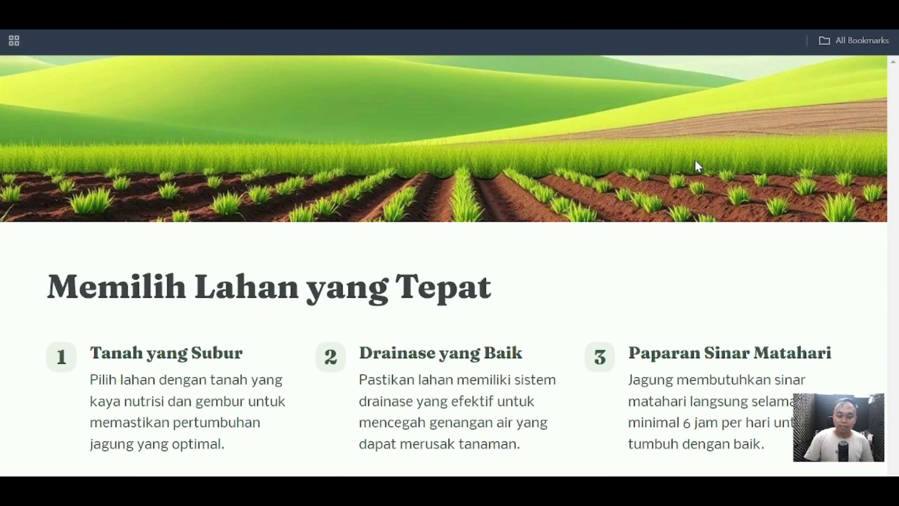
pyautogui.press('Right')
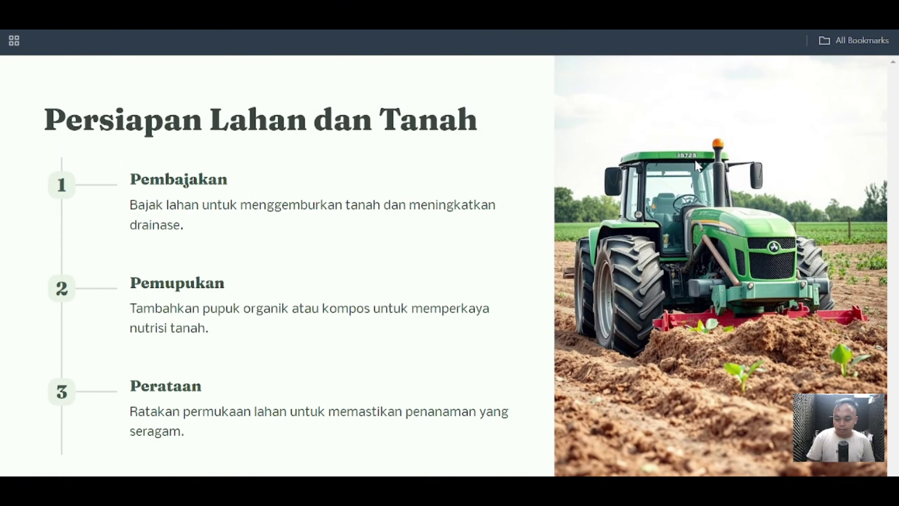
pyautogui.press('Right')
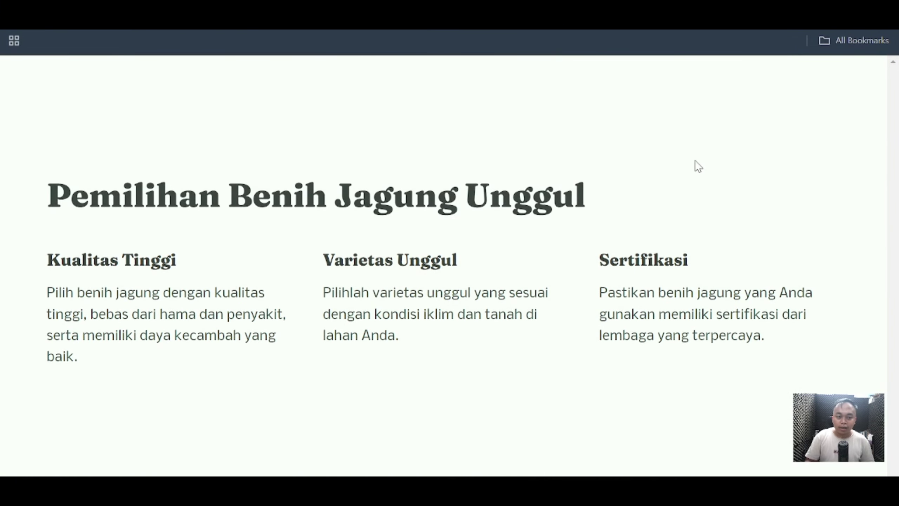
pyautogui.press('Right')
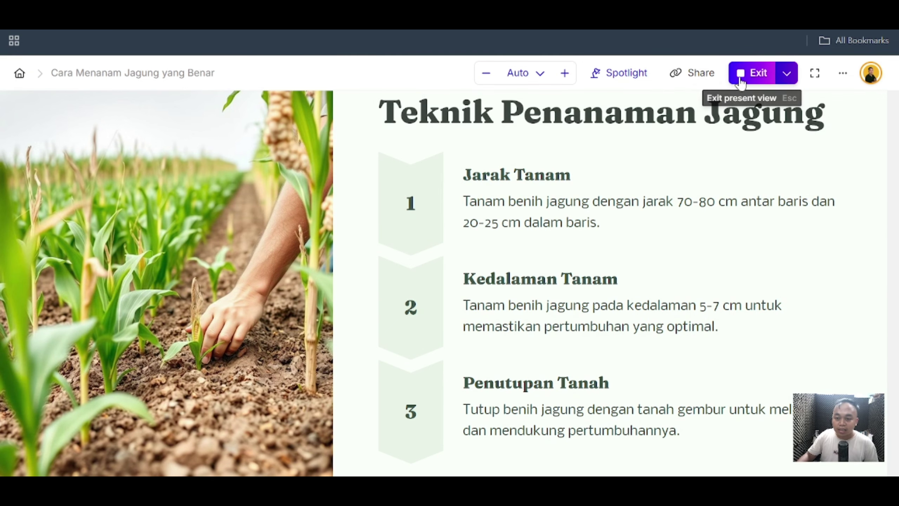
pyautogui.click(754, 73)
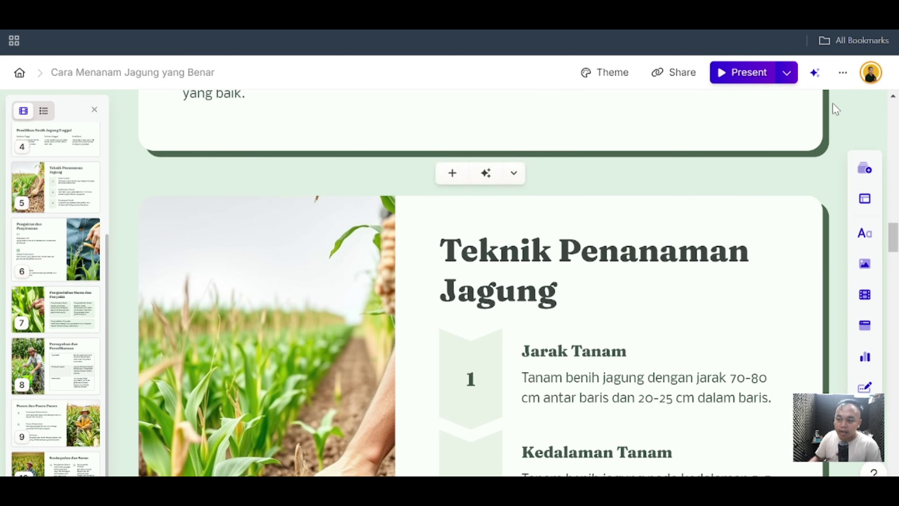
# - Export the deck to PowerPoint and save it to Downloads as Cara-Menanam-Jagung-yang-Benar.pptx
pyautogui.click(843, 74)
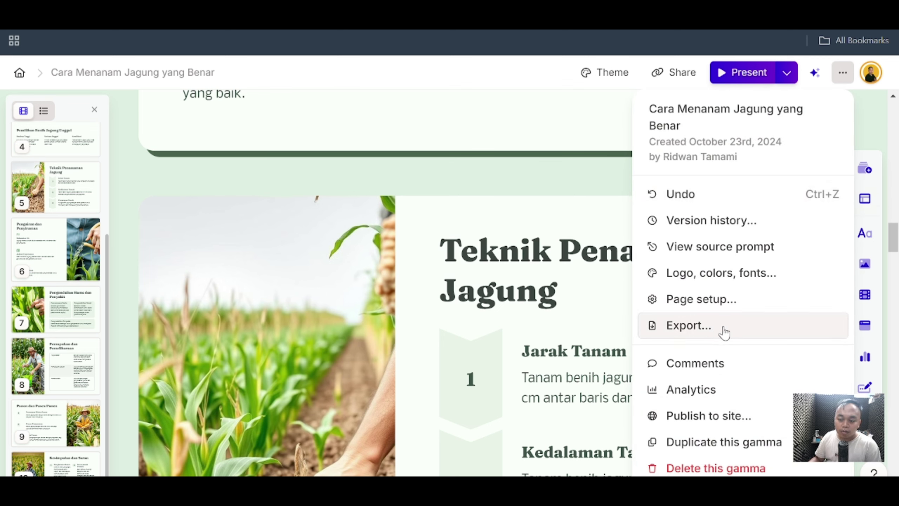
pyautogui.click(711, 327)
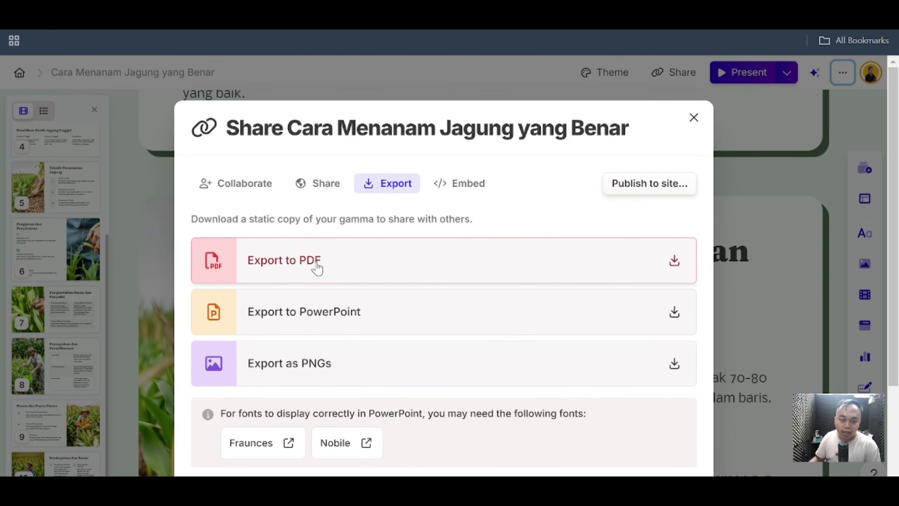
pyautogui.scroll(-3, 336, 354)
pyautogui.scroll(3, 327, 270)
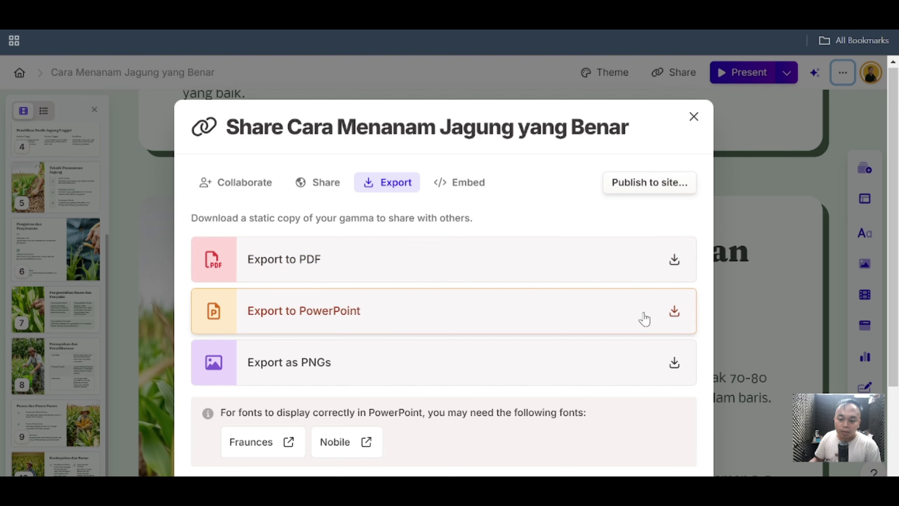
pyautogui.click(674, 311)
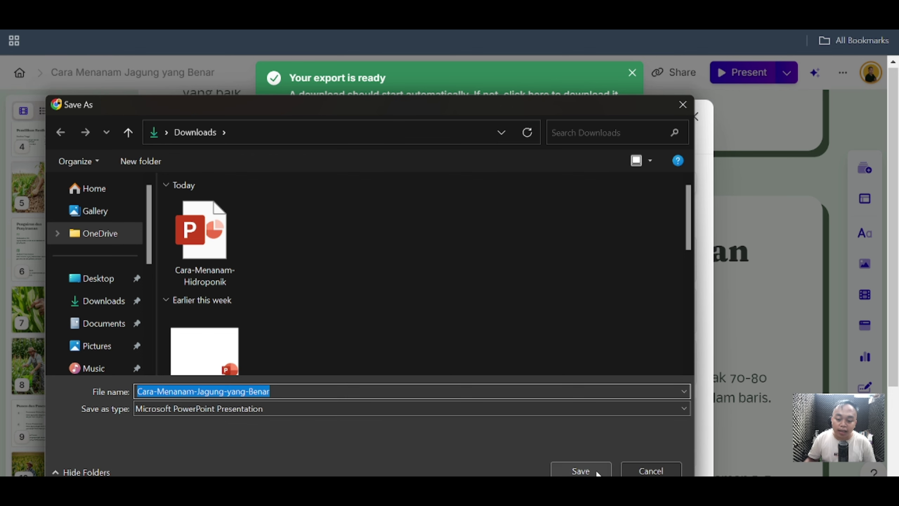
pyautogui.click(581, 470)
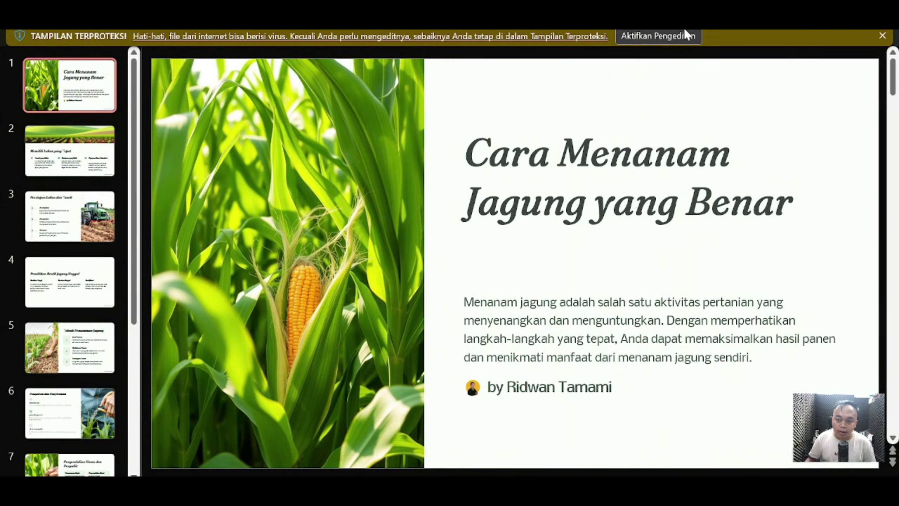
# - Enable editing, then shrink and reposition the title slide's corn photo inside a white margin
pyautogui.click(685, 34)
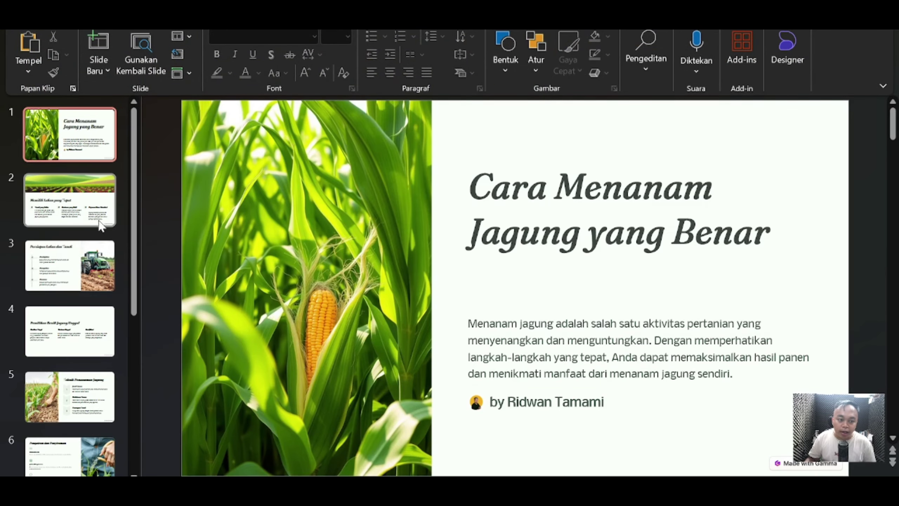
pyautogui.click(364, 248)
pyautogui.moveTo(433, 98); pyautogui.dragTo(395, 152)
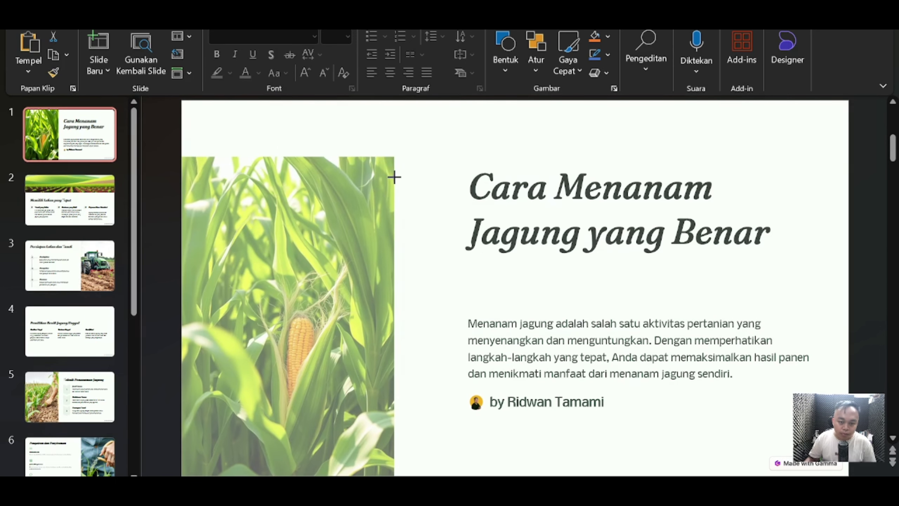
pyautogui.moveTo(361, 263); pyautogui.dragTo(379, 247)
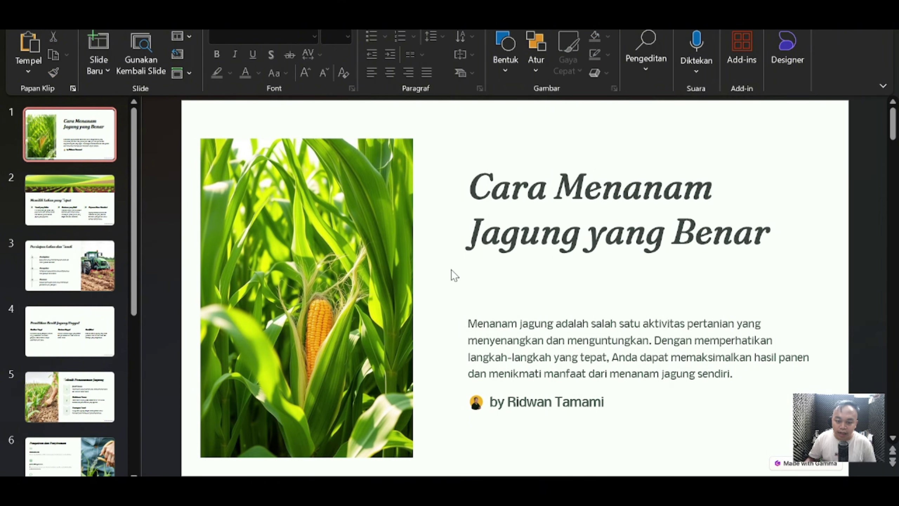
pyautogui.click(457, 276)
# - Review slides 2, 4 and 5: Memilih Lahan yang Tepat, Pemilihan Benih Jagung Unggul, Teknik Penanaman Jagung
pyautogui.click(101, 212)
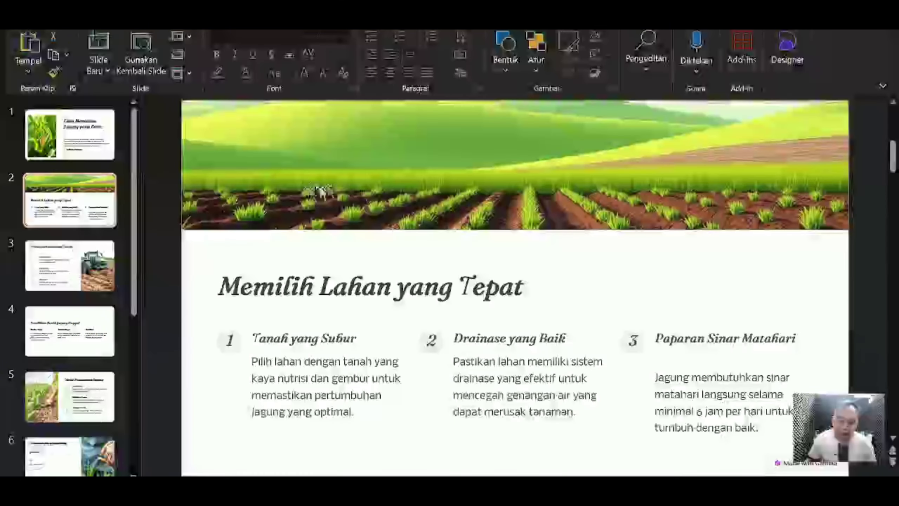
pyautogui.scroll(-3, 360, 267)
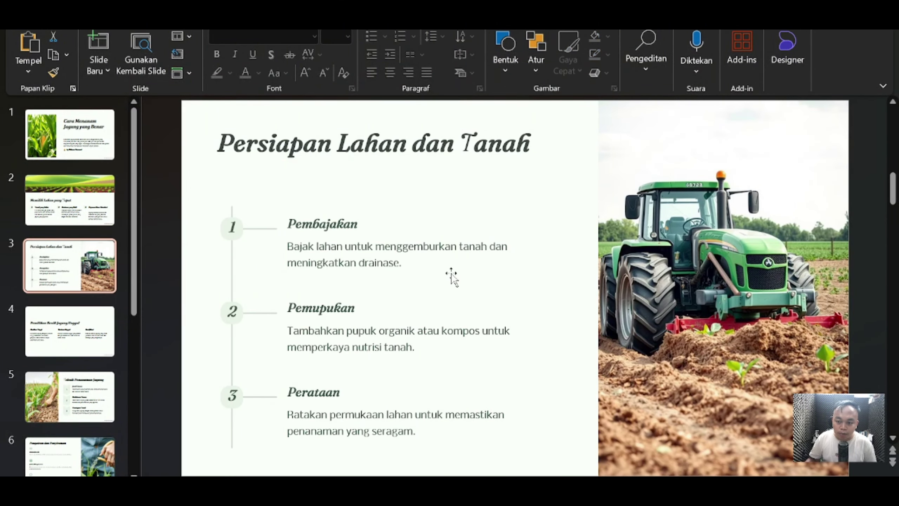
pyautogui.click(85, 354)
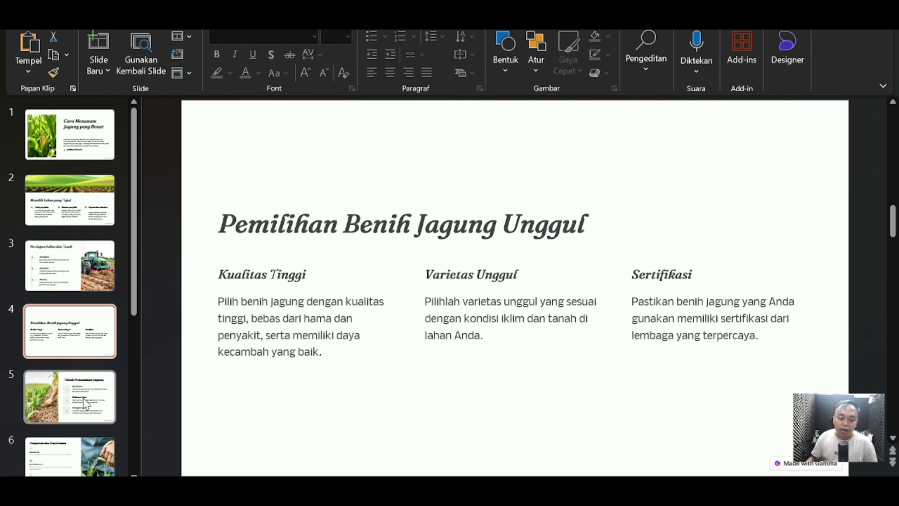
pyautogui.click(92, 381)
pyautogui.scroll(-2, 402, 338)
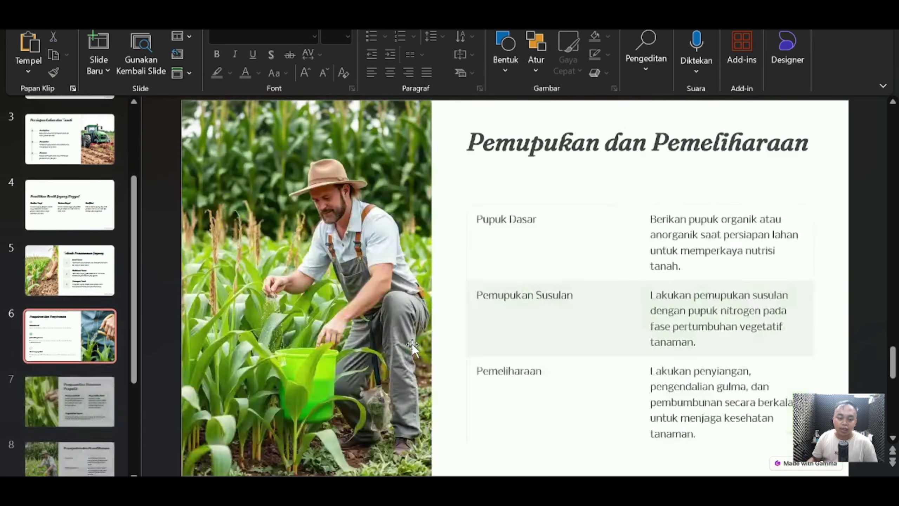
pyautogui.scroll(-2, 410, 345)
pyautogui.scroll(3, 410, 345)
pyautogui.scroll(5, 413, 347)
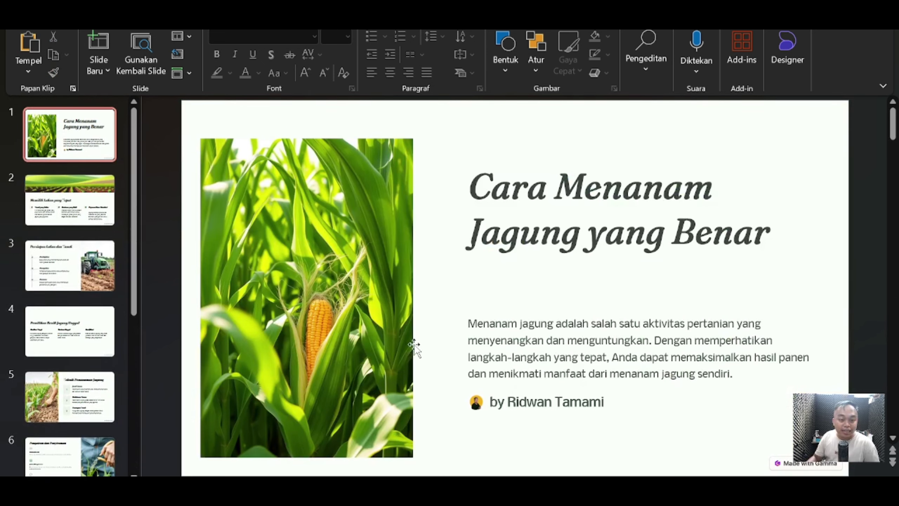
pyautogui.click(121, 244)
pyautogui.scroll(-4, 371, 406)
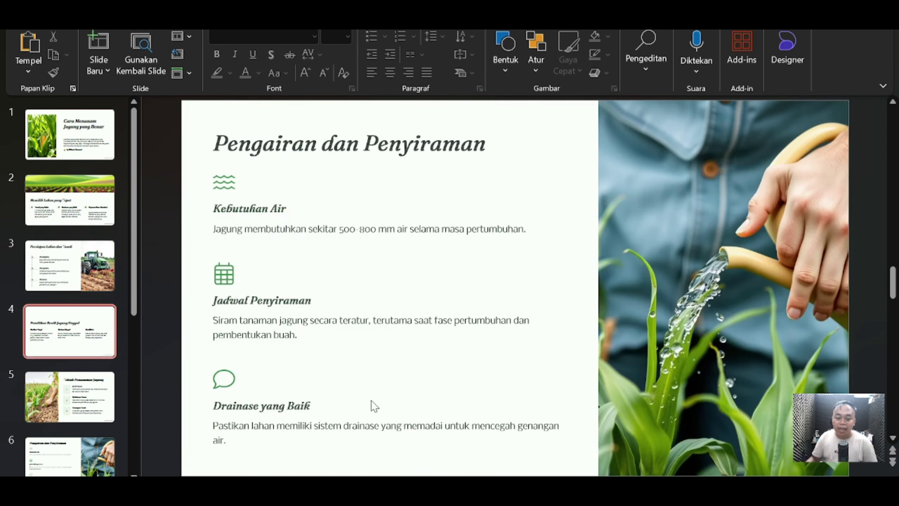
pyautogui.scroll(-4, 444, 375)
pyautogui.scroll(5, 440, 377)
pyautogui.scroll(4, 441, 376)
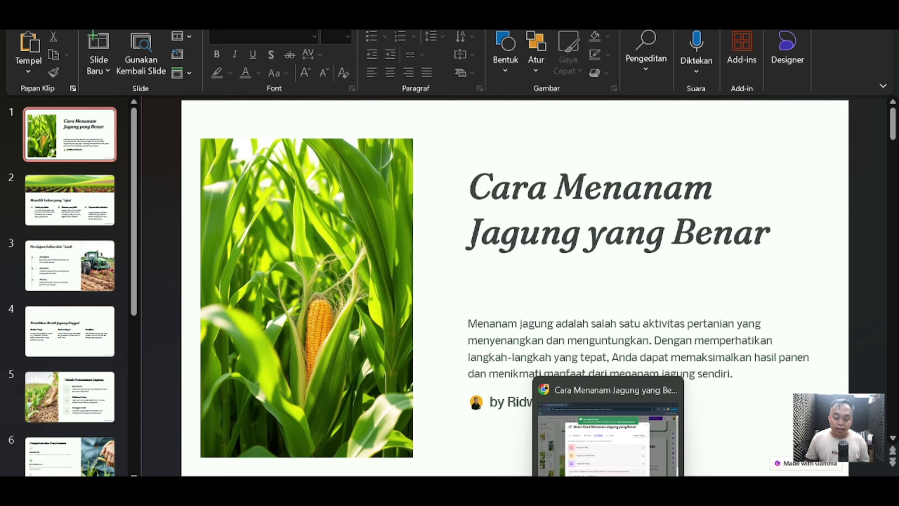
# - Return to Gamma in Chrome, close the export dialog, and scroll back to the title card
pyautogui.click(642, 389)
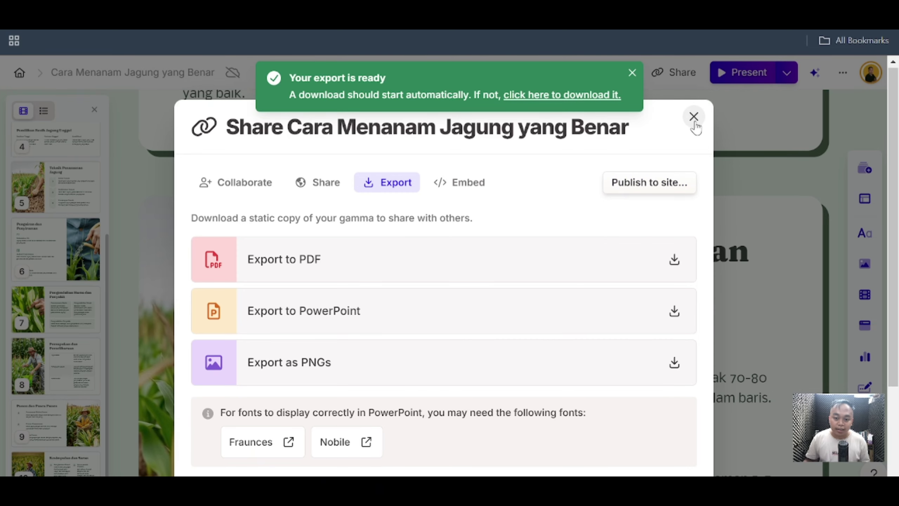
pyautogui.click(693, 116)
pyautogui.scroll(5, 579, 282)
pyautogui.scroll(5, 579, 282)
pyautogui.scroll(5, 579, 282)
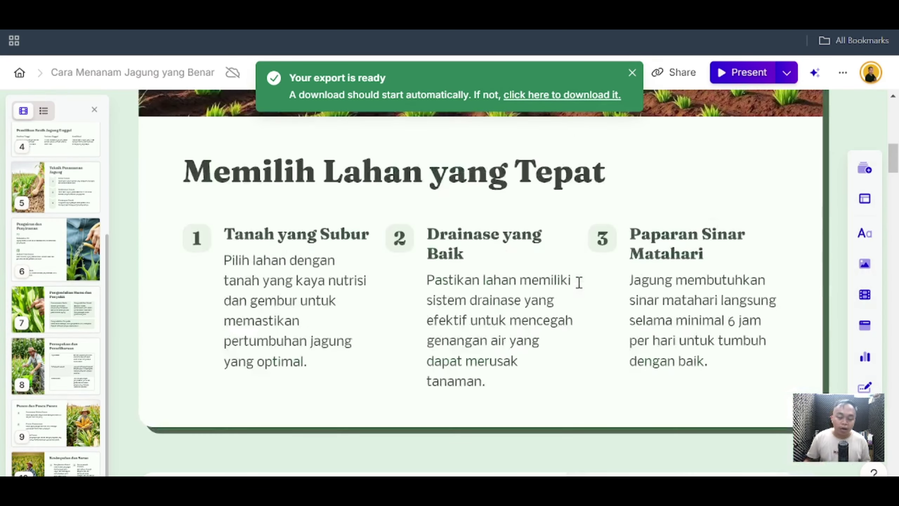
pyautogui.scroll(5, 579, 283)
pyautogui.scroll(5, 579, 283)
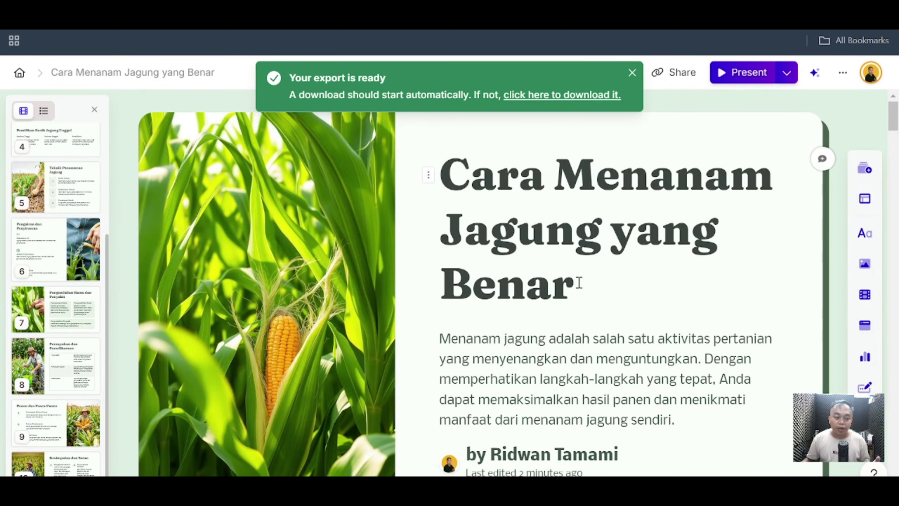